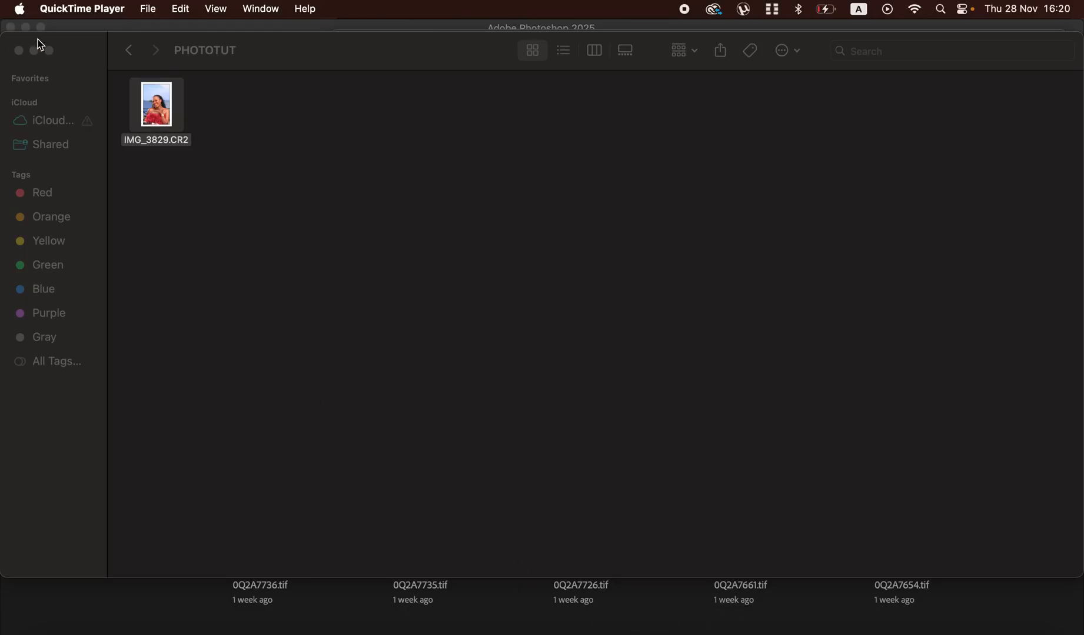
- Open the raw photo IMG_3829.CR2 from the PHOTOTUT folder with Adobe Photoshop 2025
left_click(245, 54)
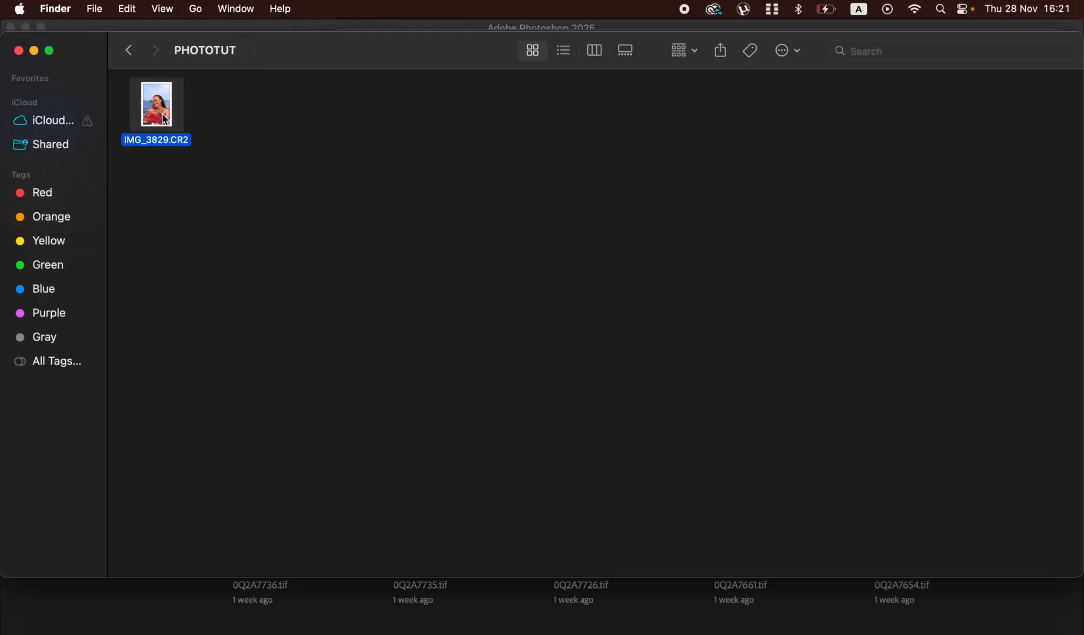
right_click(166, 119)
mouse_move(196, 142)
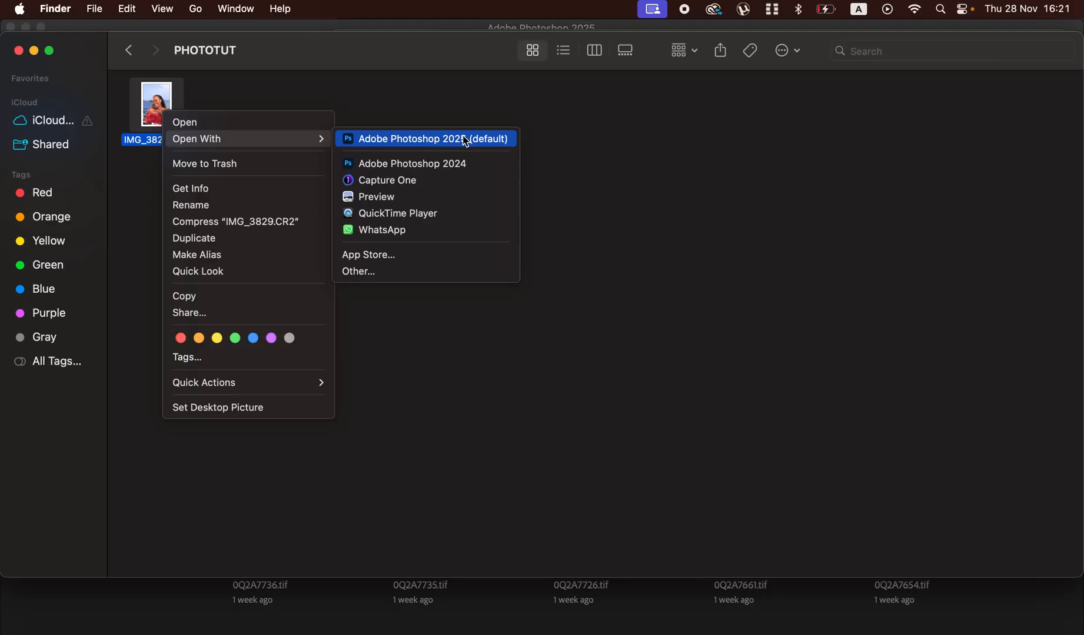
left_click(428, 139)
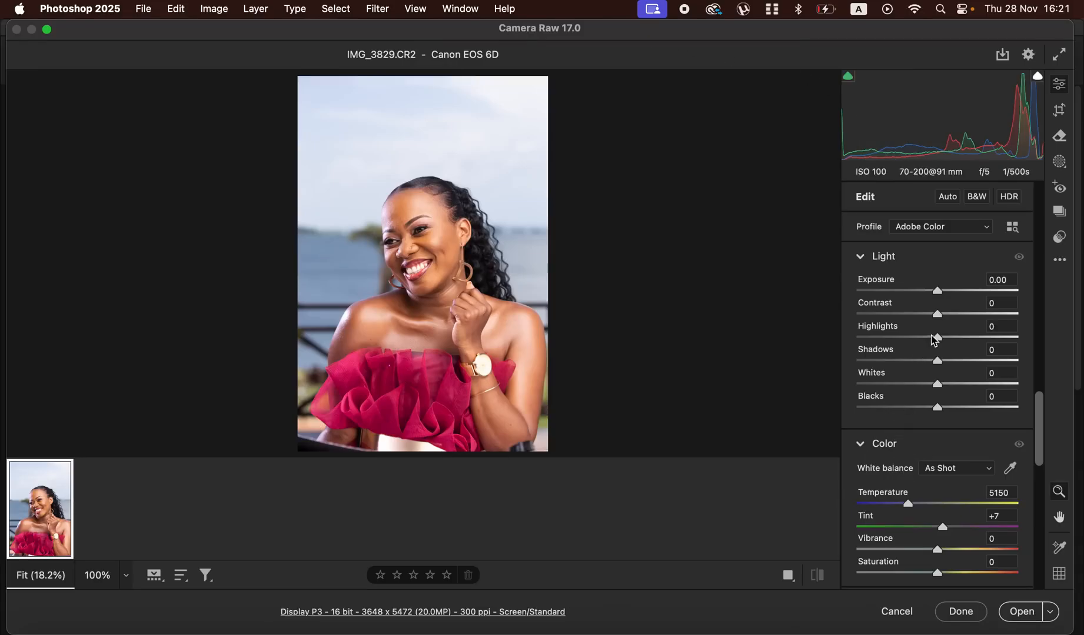
- Adjust the photo's light with Highlights -100, Whites -100, Blacks -27, Shadows +11 and Contrast +13
left_click_drag(937, 339, 827, 341)
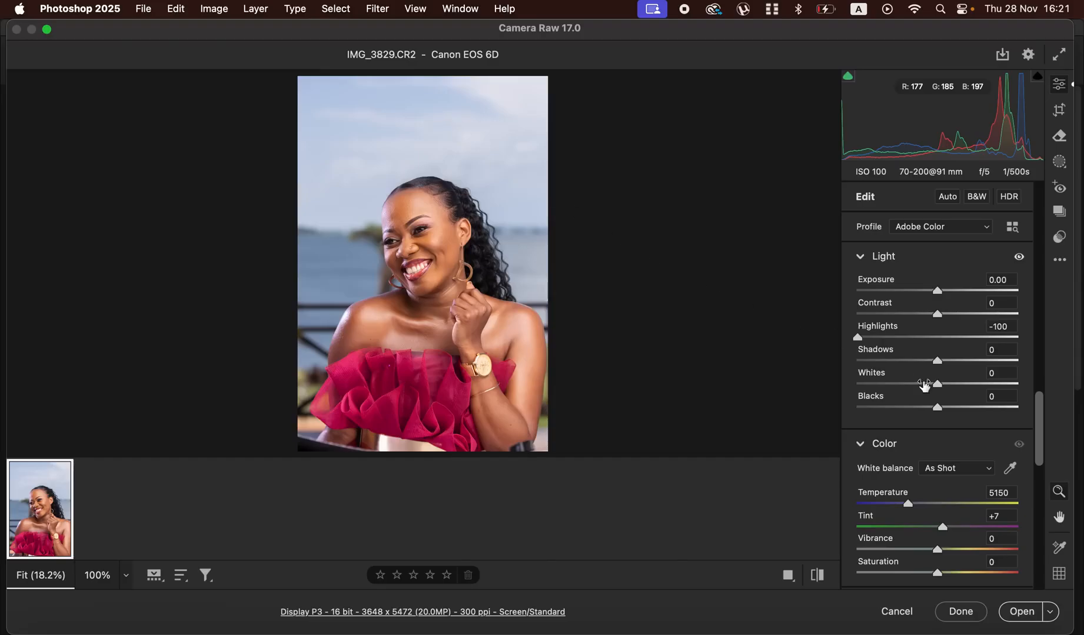
left_click_drag(937, 384, 839, 386)
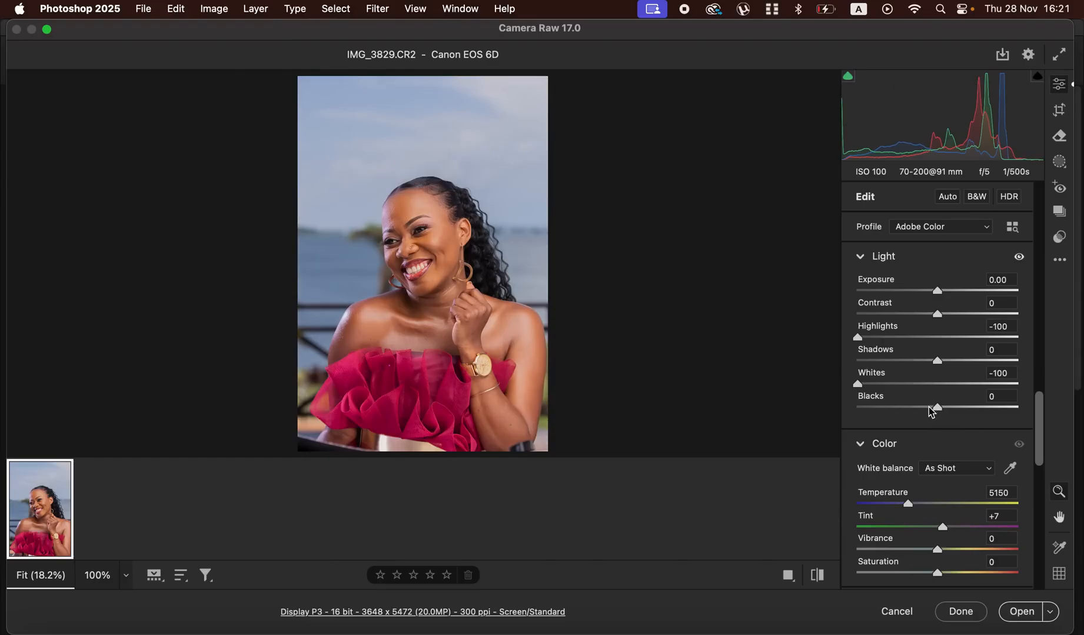
left_click_drag(928, 407, 915, 408)
left_click_drag(940, 360, 952, 362)
left_click_drag(937, 314, 952, 316)
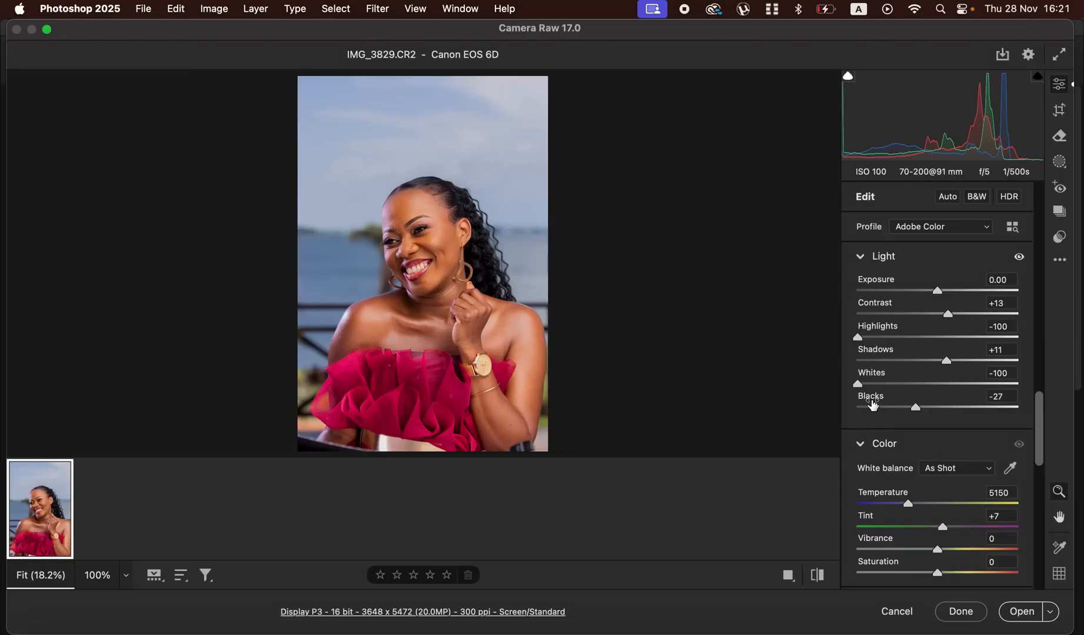
mouse_move(879, 403)
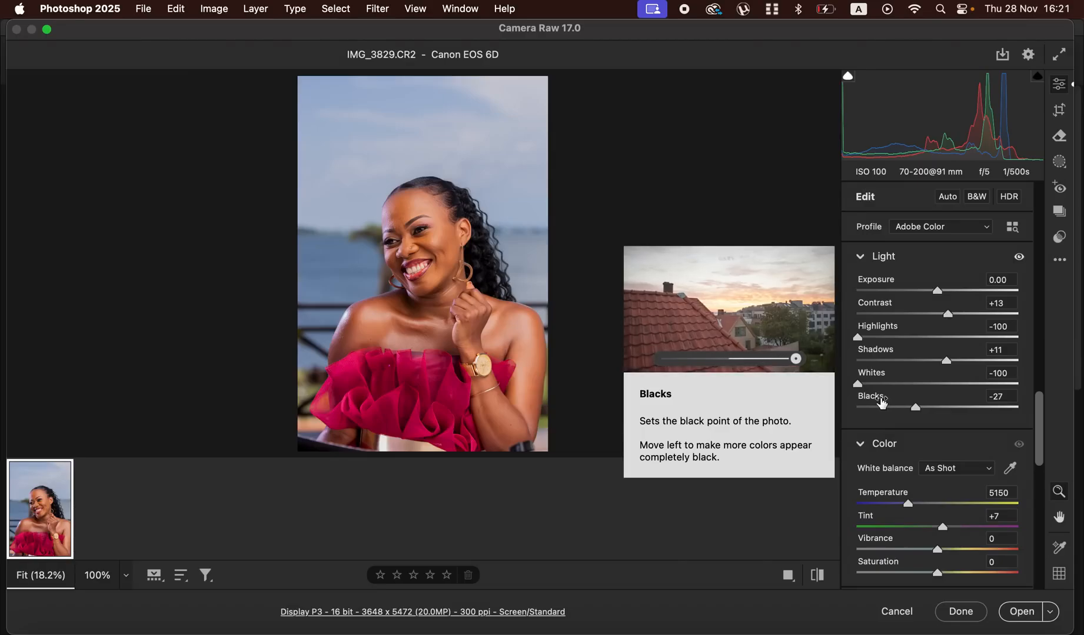
key("XF86MonBrightnessUp")
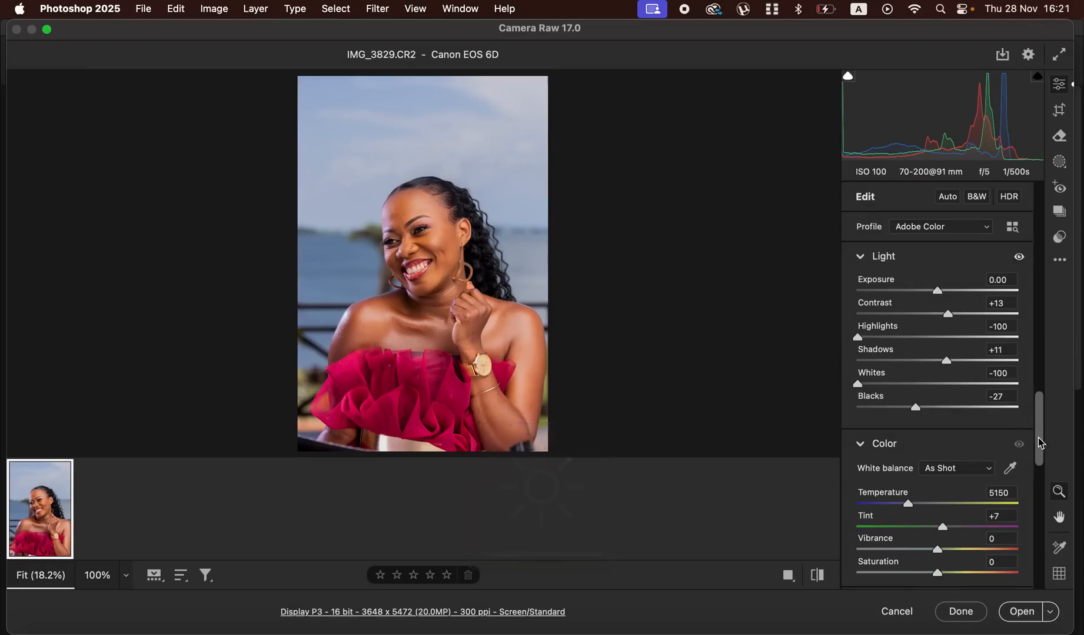
- Try shifting the Reds hue in the Color Mixer to +83 and to -84, and reset it
left_click_drag(1040, 442, 1040, 377)
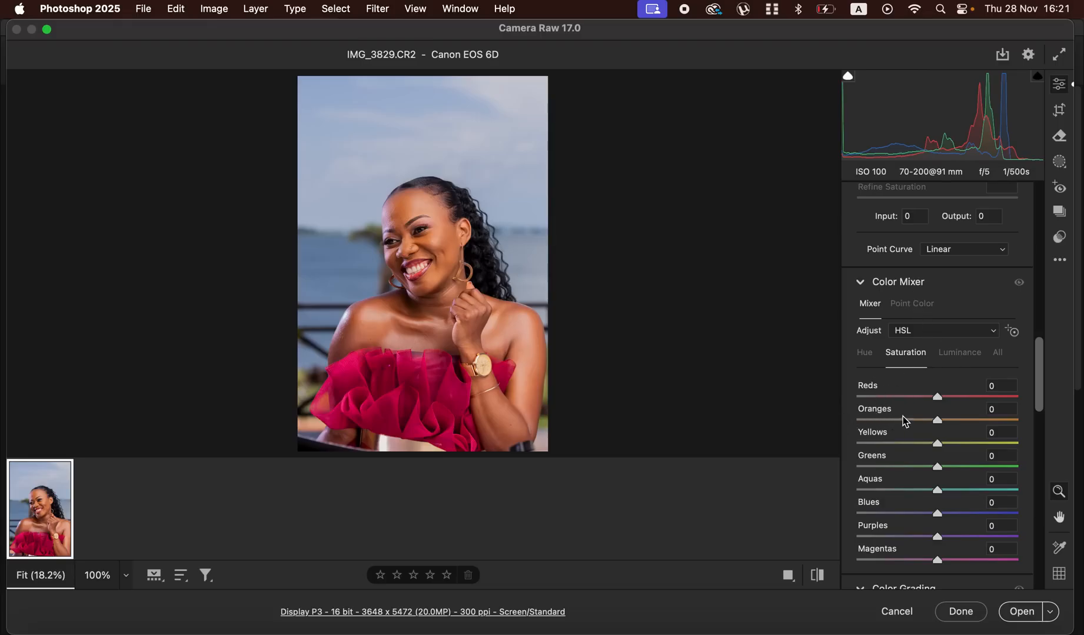
left_click(865, 355)
left_click(907, 357)
left_click(961, 359)
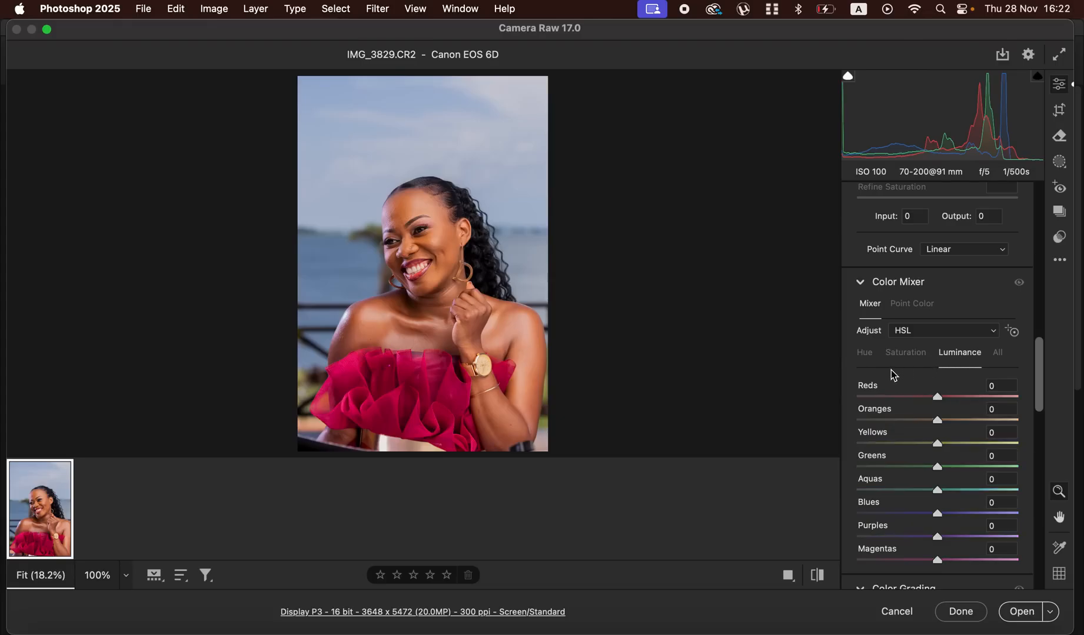
left_click(868, 357)
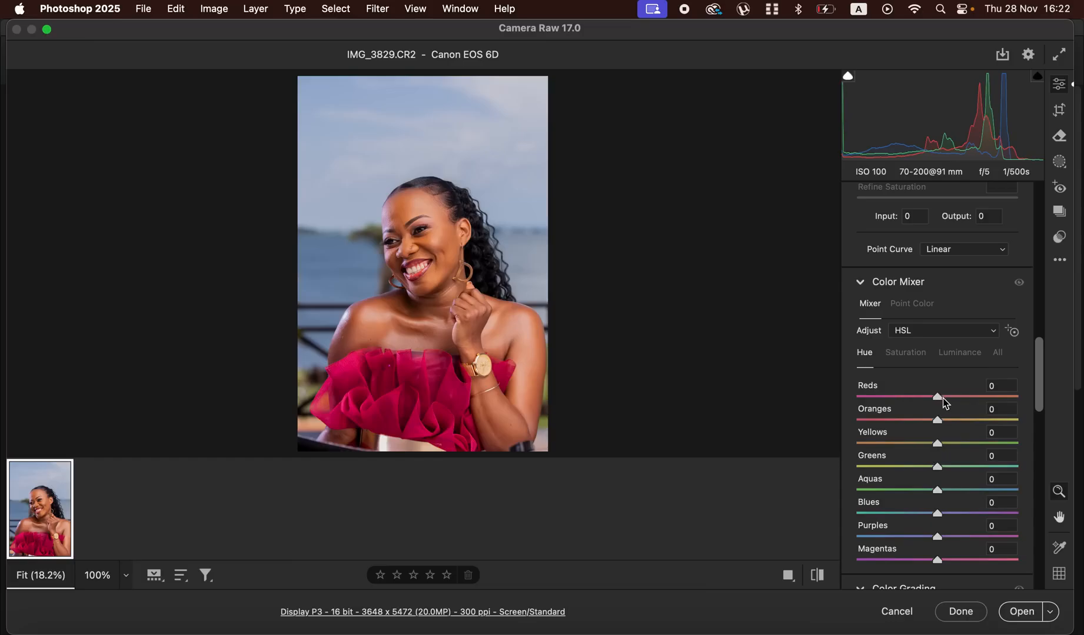
left_click_drag(941, 398, 1003, 397)
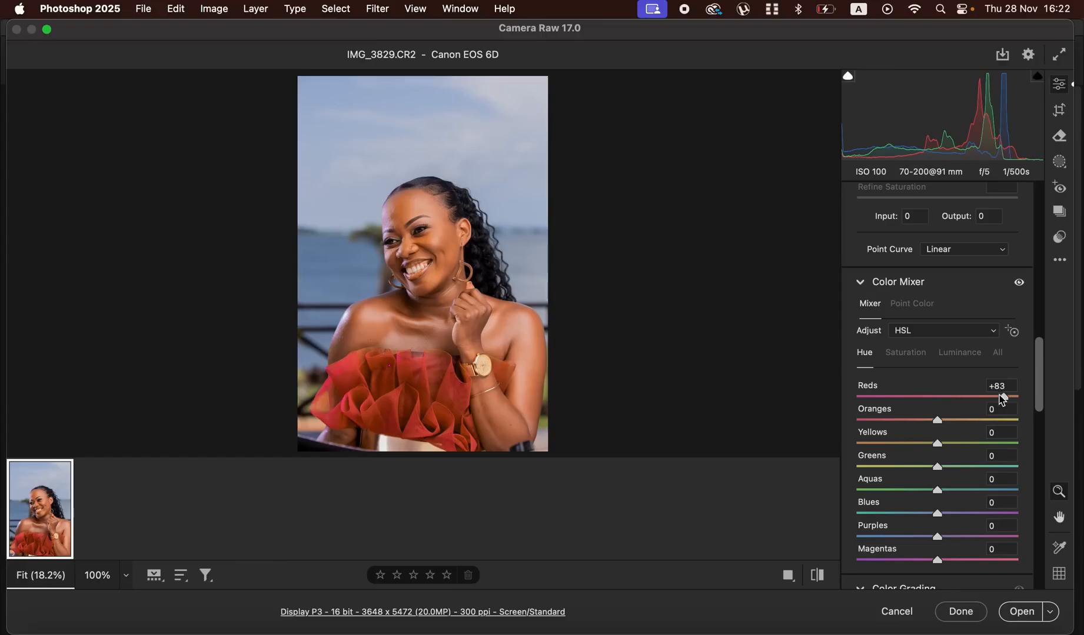
mouse_move(1003, 397)
left_mouse_down()
mouse_move(963, 400)
mouse_move(991, 398)
left_mouse_up()
left_click_drag(992, 399, 869, 397)
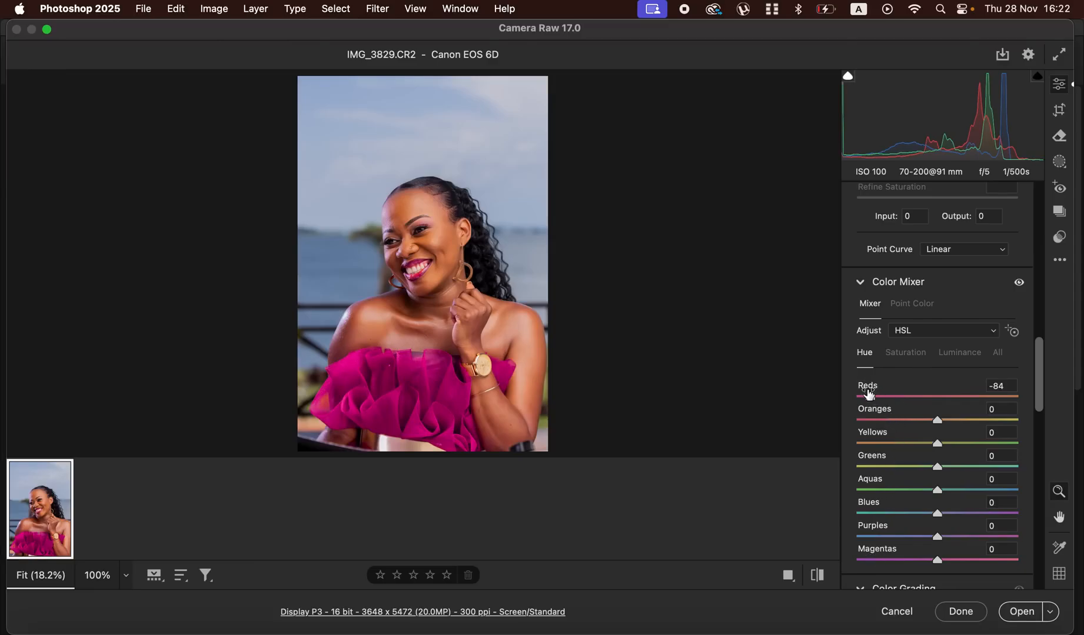
mouse_move(870, 400)
left_mouse_down()
mouse_move(1011, 397)
mouse_move(869, 398)
left_mouse_up()
left_click(910, 355)
double_click(861, 395)
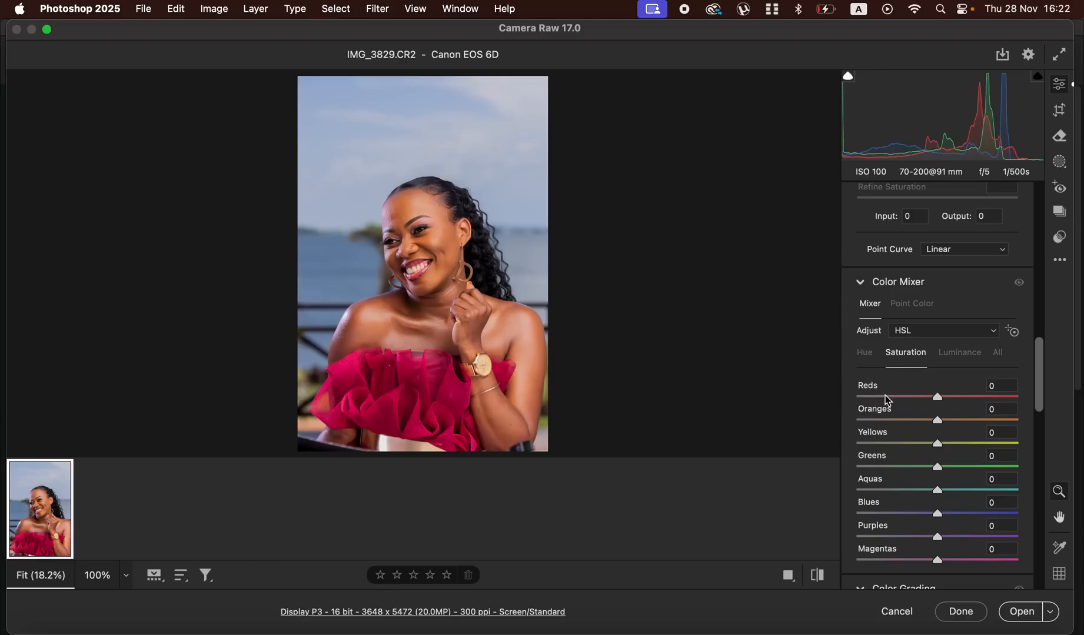
- Try raising the Reds luminance in the Color Mixer to +55 and reset it
left_click(957, 353)
left_click_drag(937, 397, 979, 406)
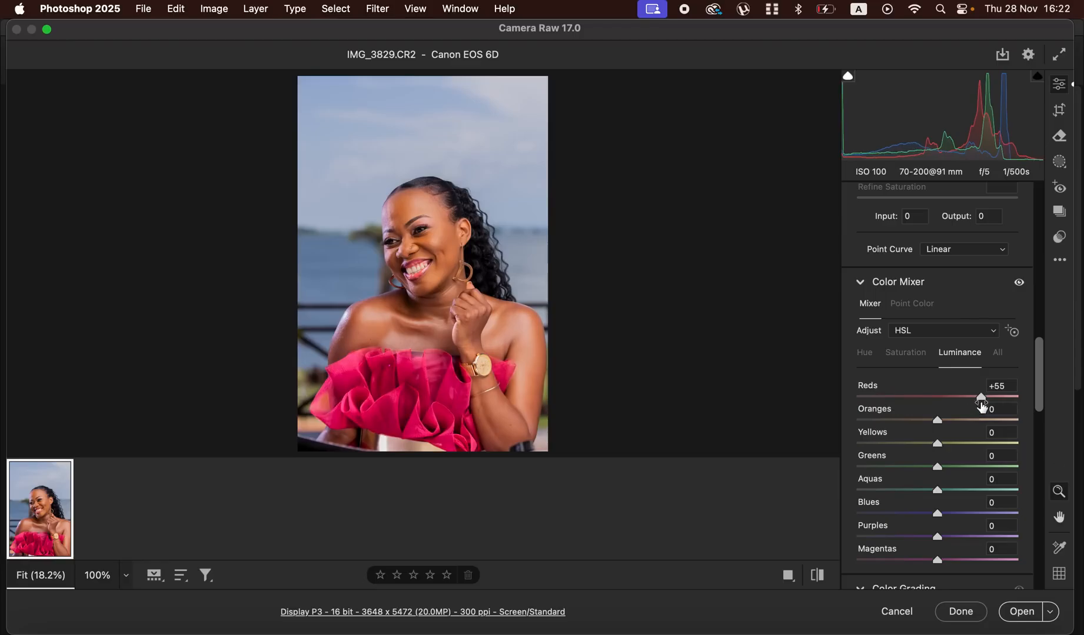
double_click(985, 397)
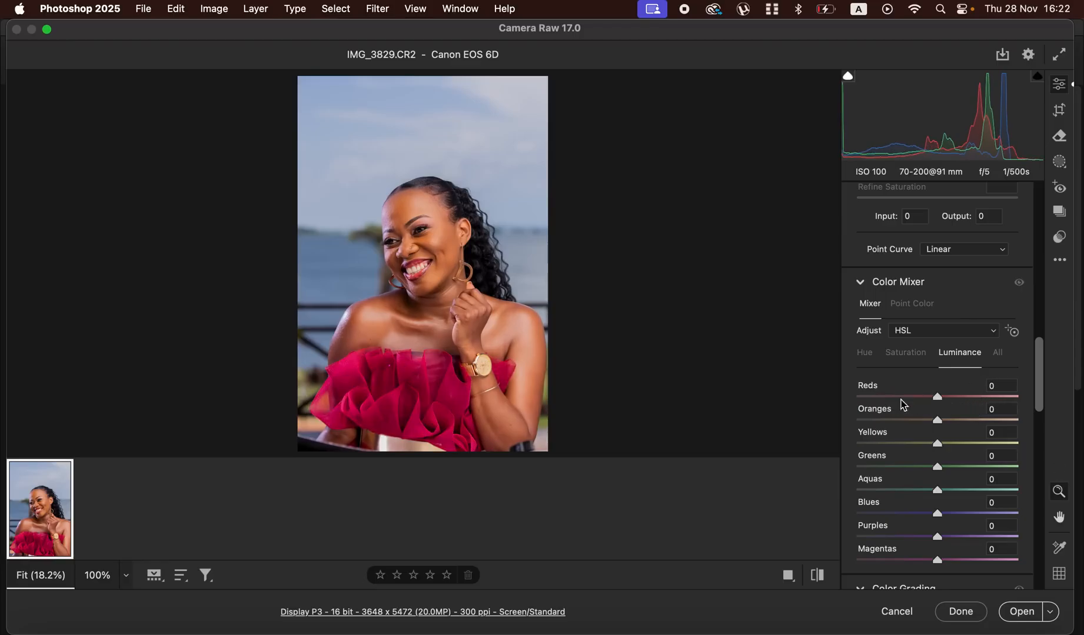
- Set the Reds hue in the Color Mixer to +16
left_click(865, 353)
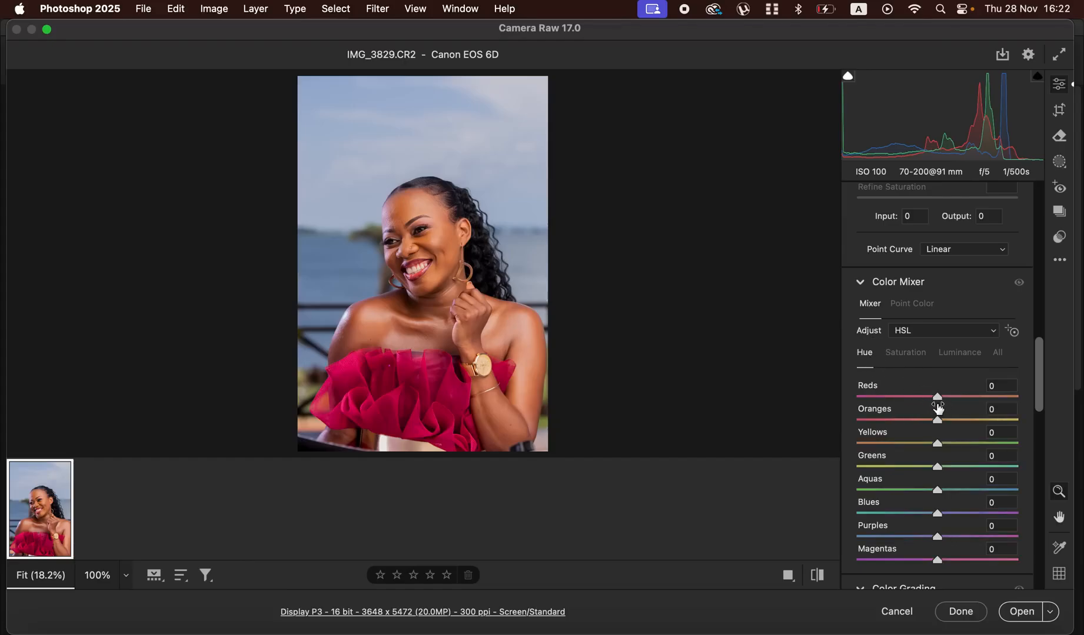
left_click_drag(941, 397, 961, 400)
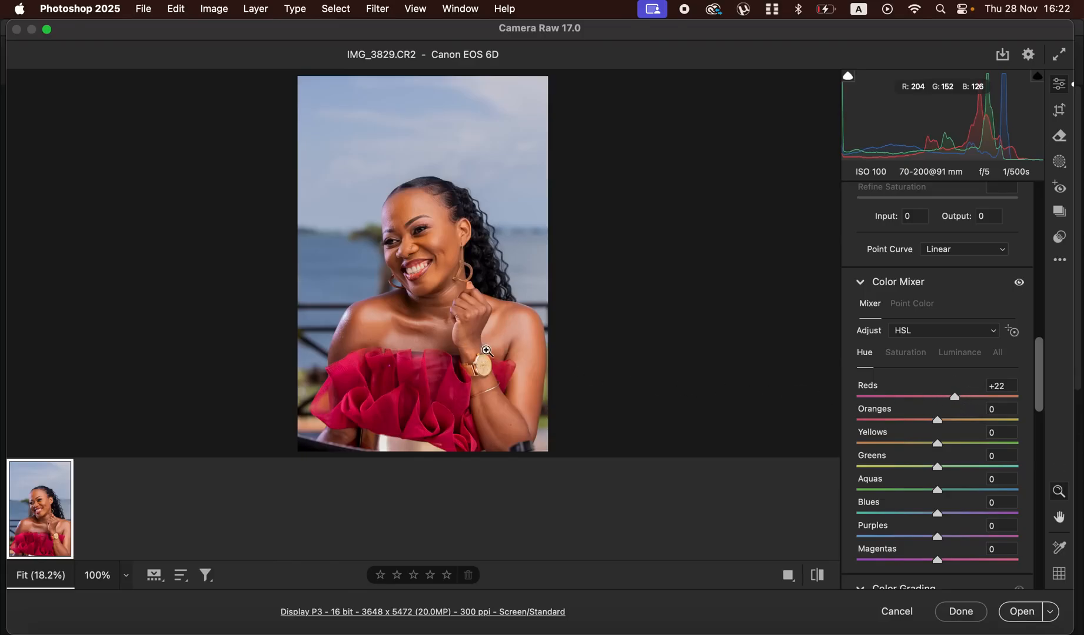
left_click_drag(954, 399, 949, 399)
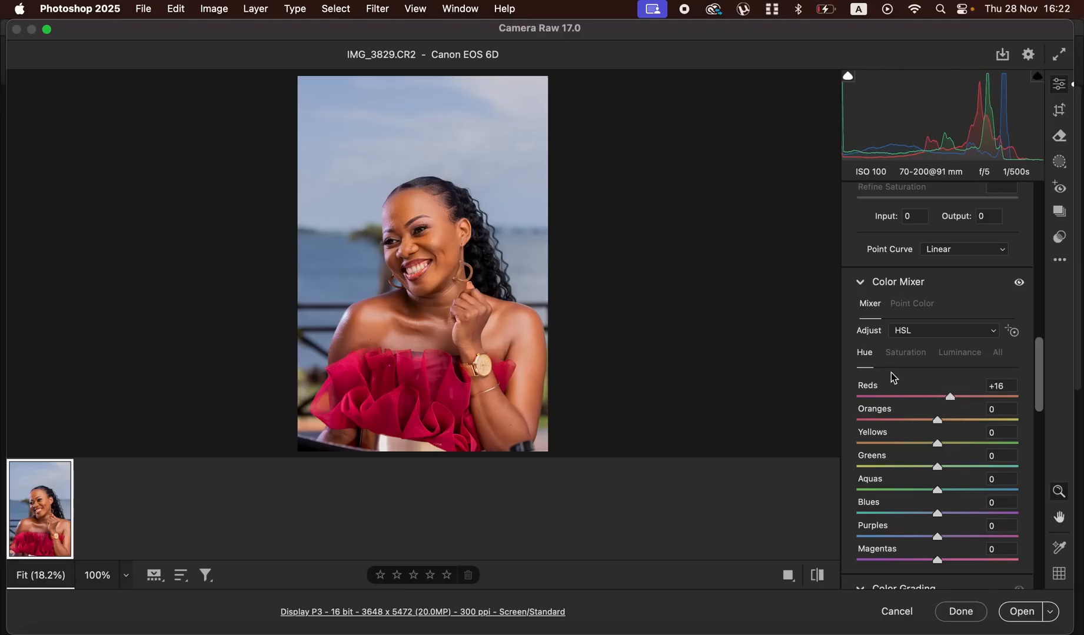
- In the Color Mixer, set the Blues saturation to +59 and the Blues luminance to -42
left_click(906, 353)
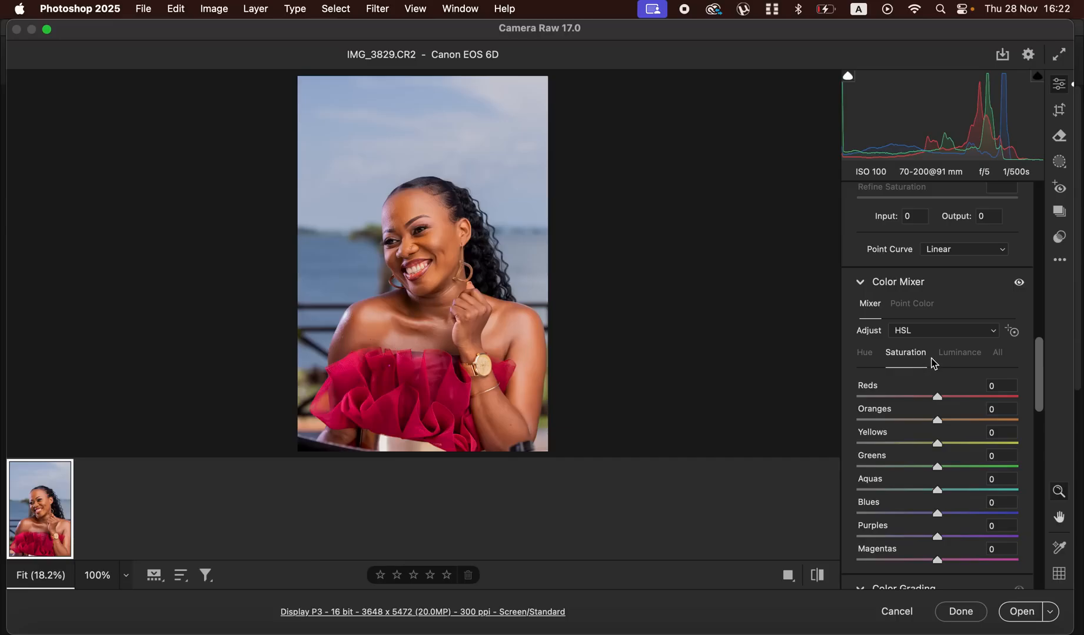
left_click_drag(962, 514, 979, 513)
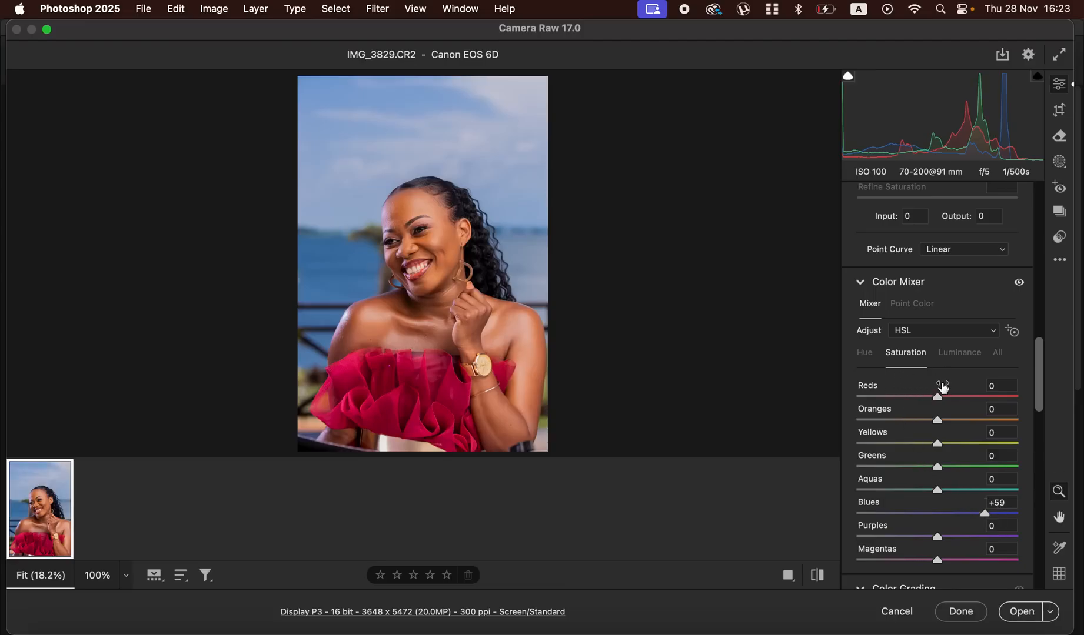
left_click(962, 353)
left_click_drag(929, 514, 905, 517)
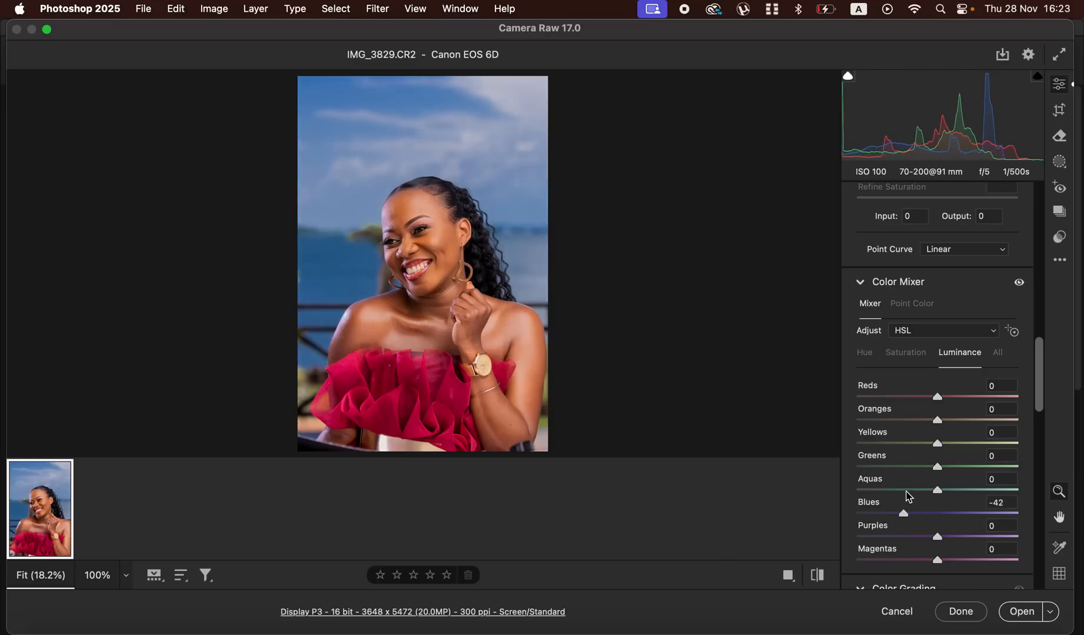
- Set the Oranges luminance to -11 and the Blues hue to -18 in the Color Mixer
left_click_drag(937, 398, 929, 427)
double_click(934, 400)
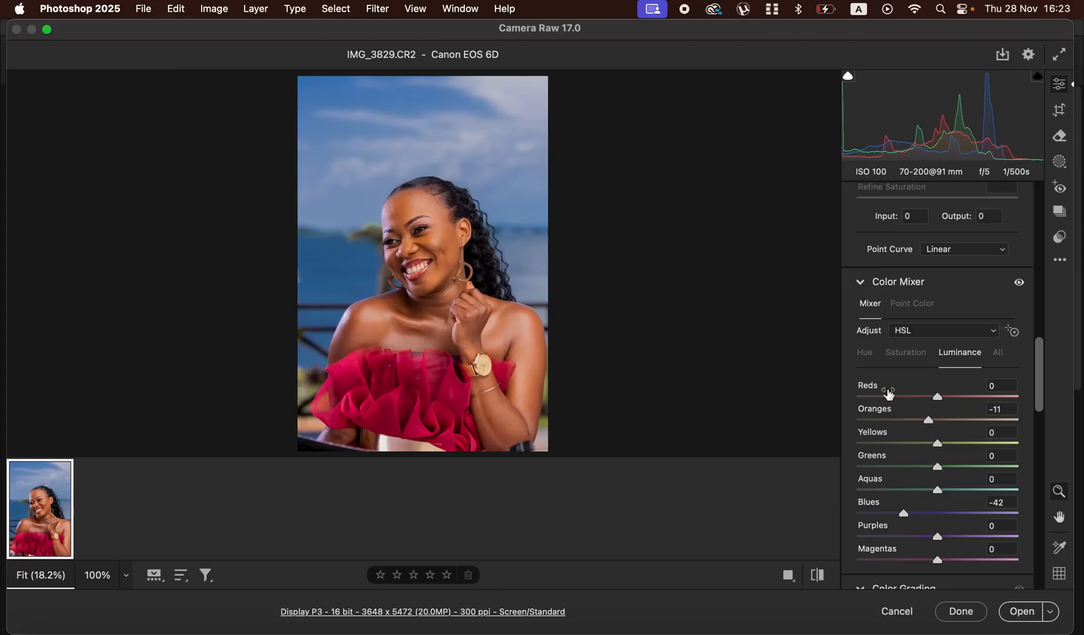
left_click(865, 355)
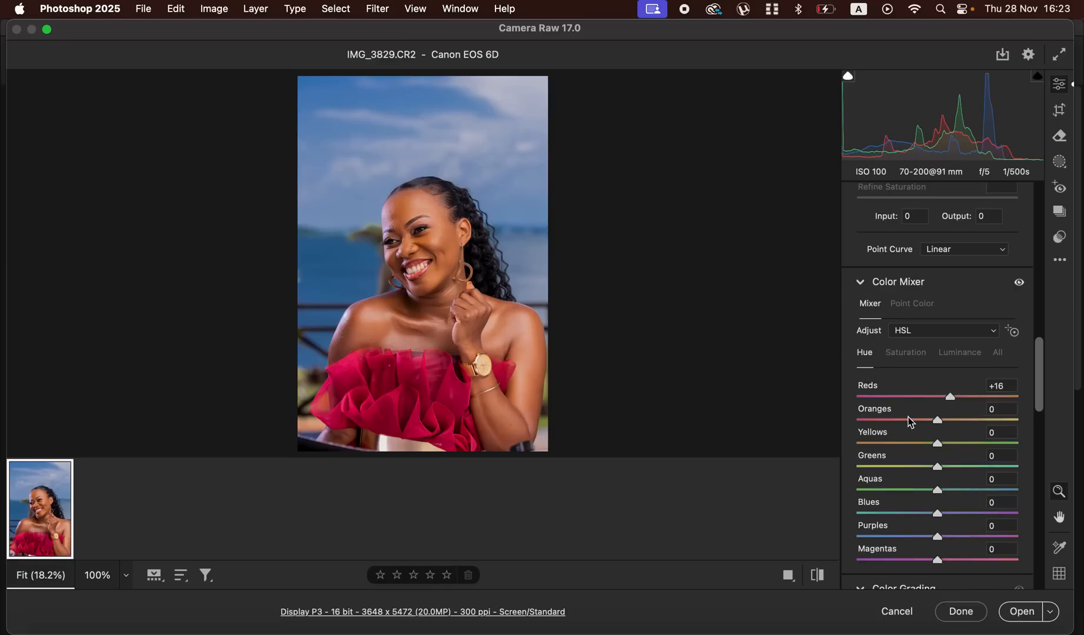
left_click_drag(939, 518, 919, 515)
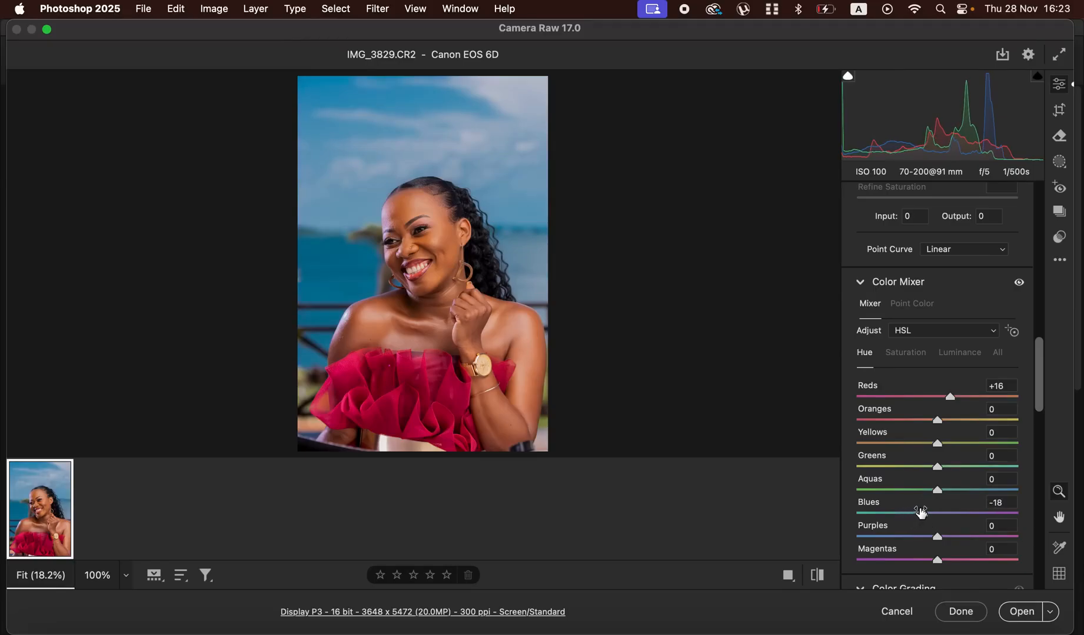
- Compare the photo with its default settings, and open the adjusted raw photo as a Photoshop document
left_click(815, 577)
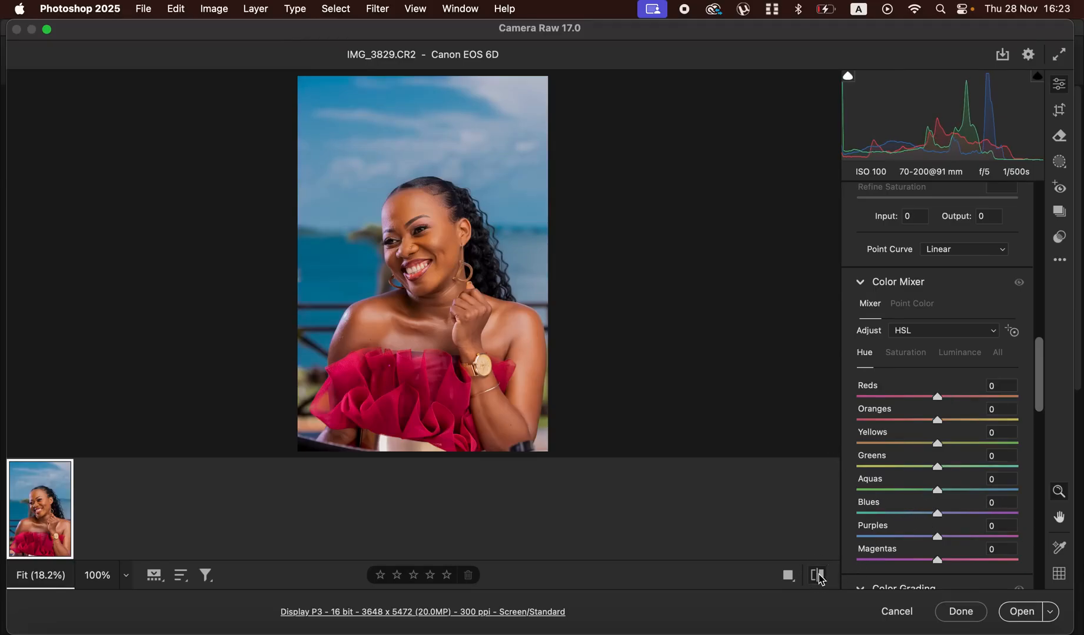
left_click(819, 577)
left_click(822, 579)
left_click(822, 578)
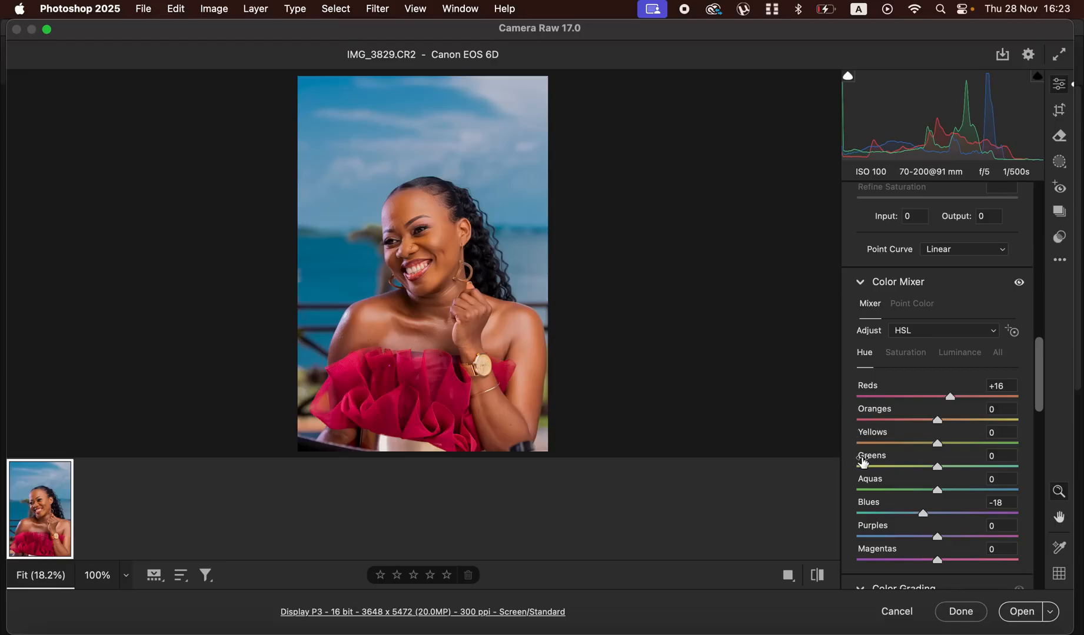
mouse_move(938, 564)
left_mouse_down()
mouse_move(874, 561)
mouse_move(940, 562)
left_mouse_up()
left_click(1018, 613)
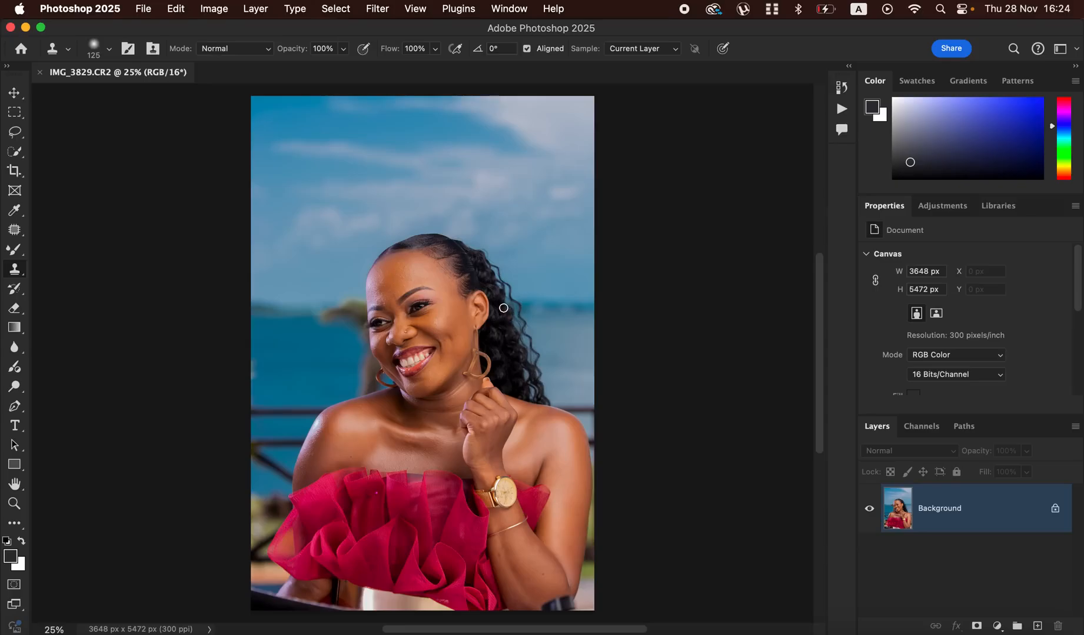
- Crop the photo to the 4 : 5 (8 : 10) ratio at full width, shifting the crop area slightly toward the photo's lower edge
left_click(14, 172)
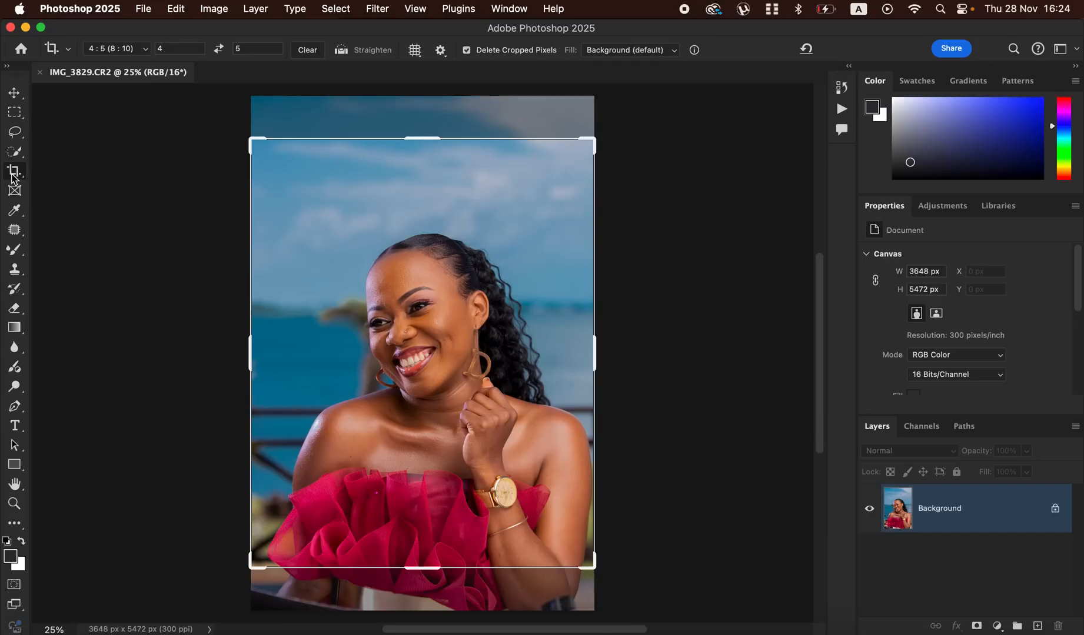
left_click(127, 48)
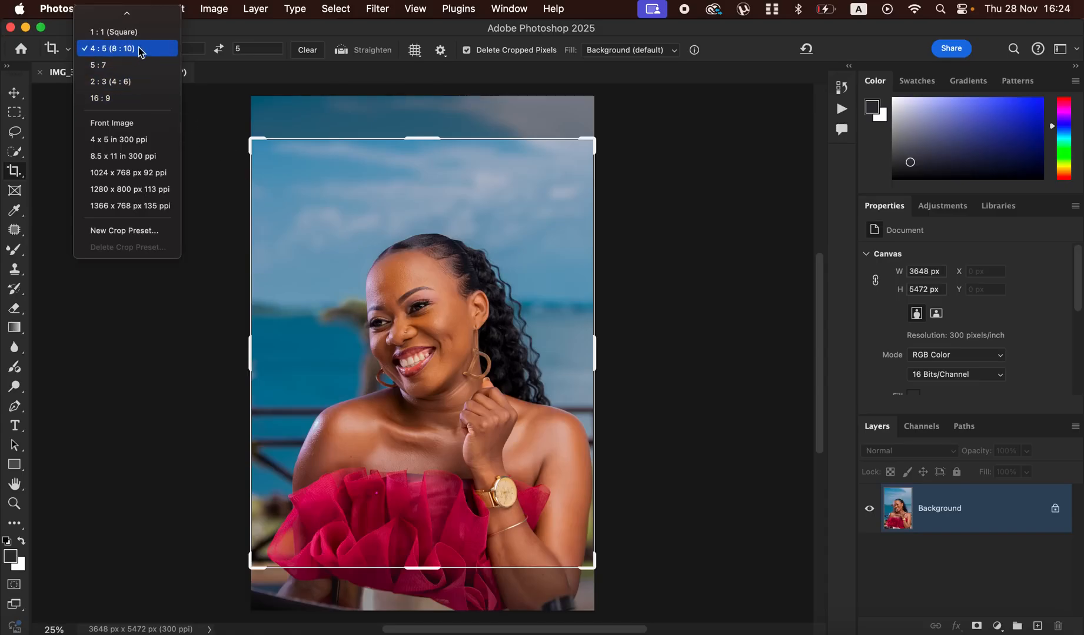
left_click(460, 373)
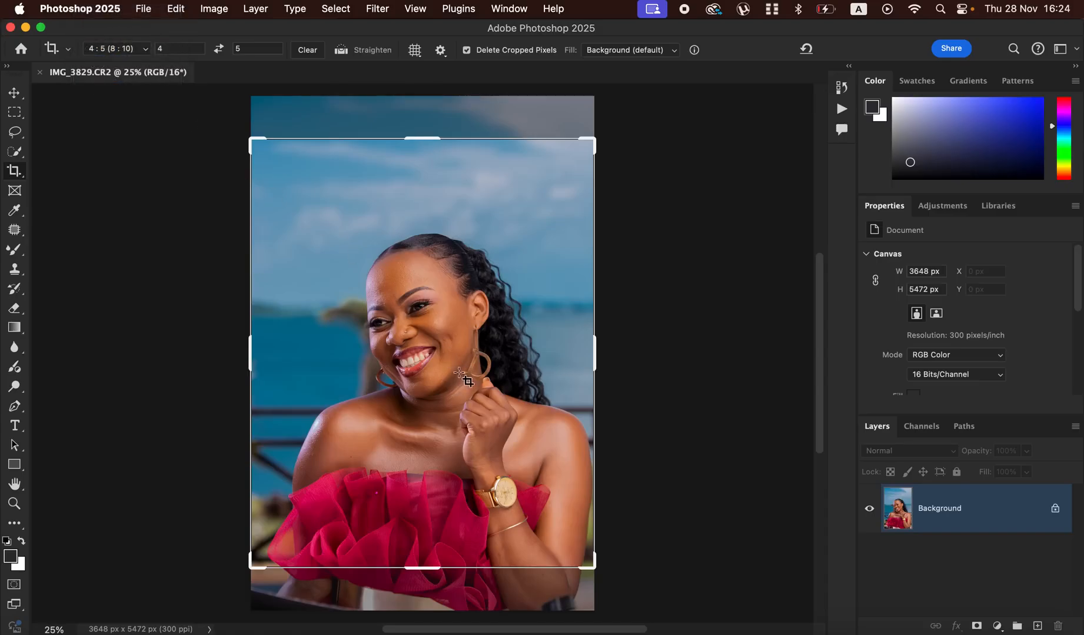
left_click_drag(453, 369, 456, 350)
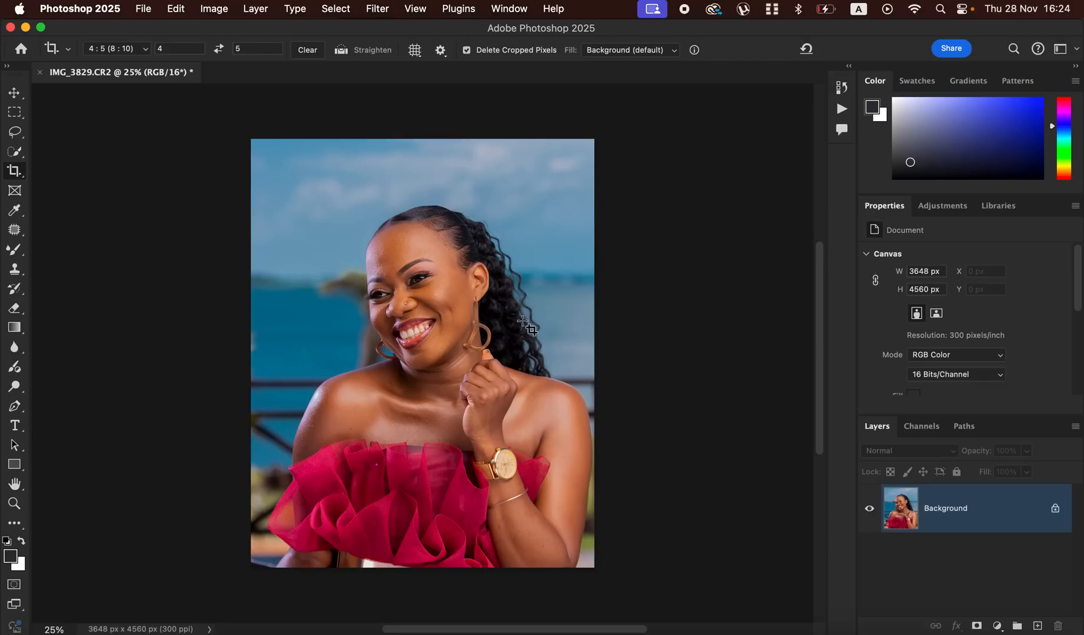
- Activate the Lasso tool and duplicate the Background layer twice
left_click(18, 134)
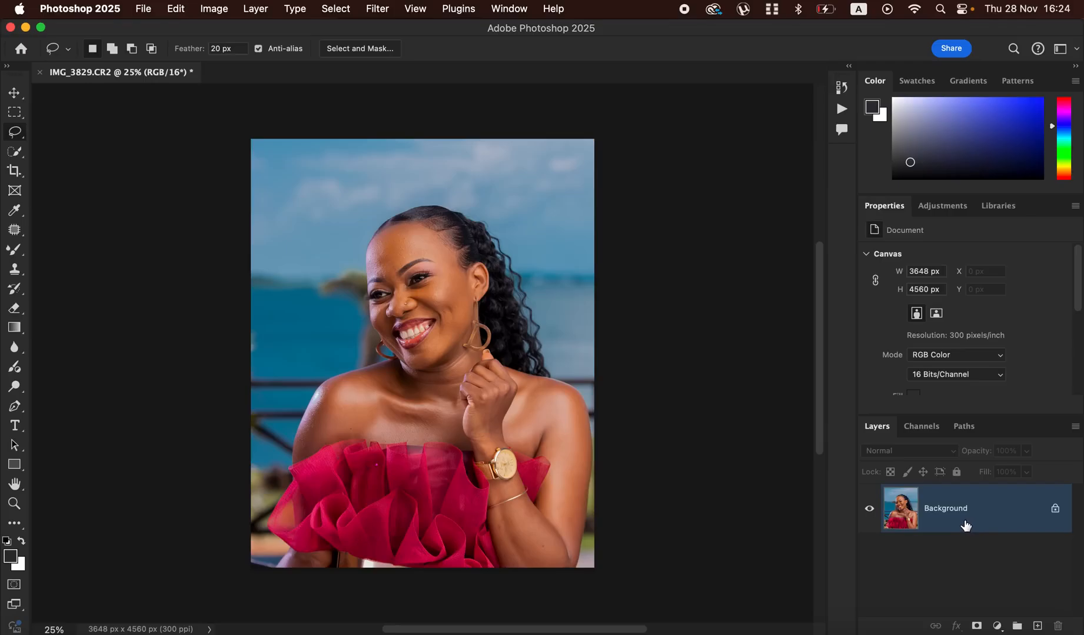
key("super+j")
key("super+j")
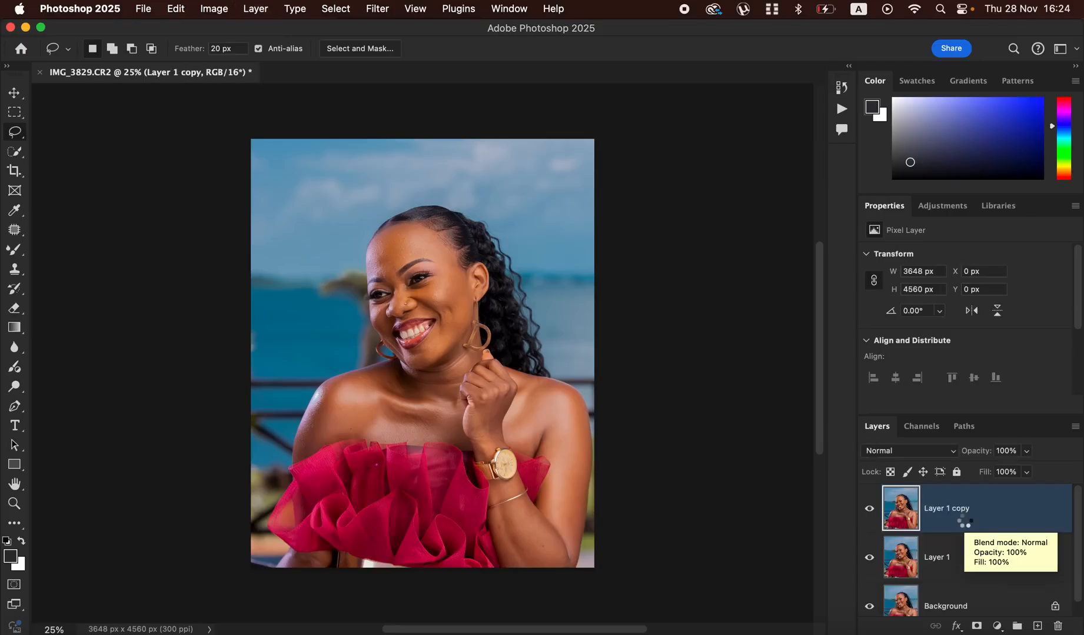
- Rename the middle layer, Layer 1, as LOW
double_click(937, 557)
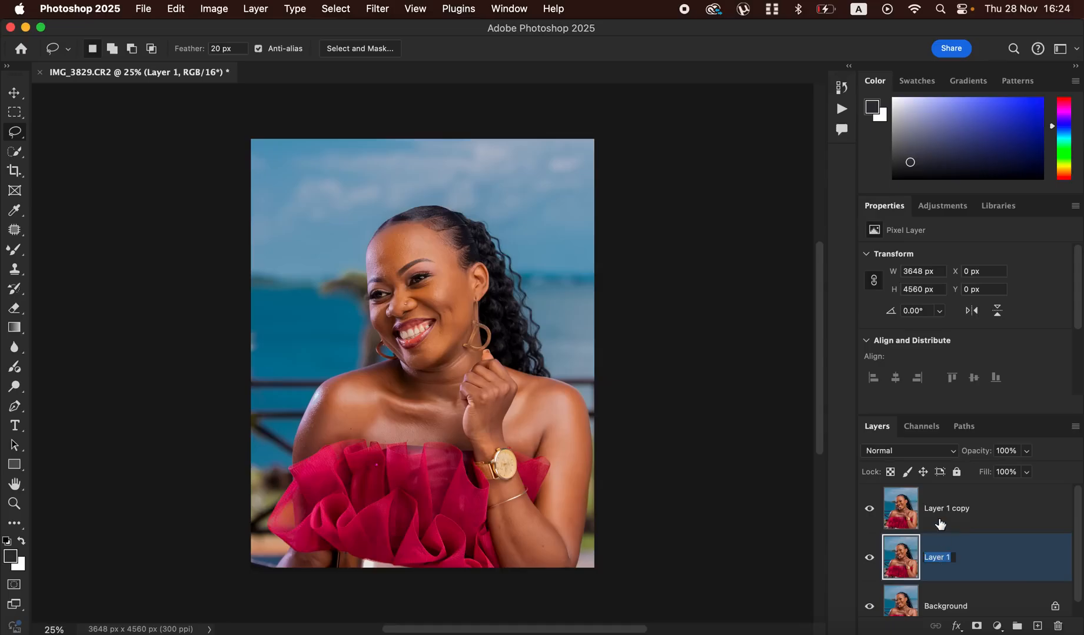
type("L")
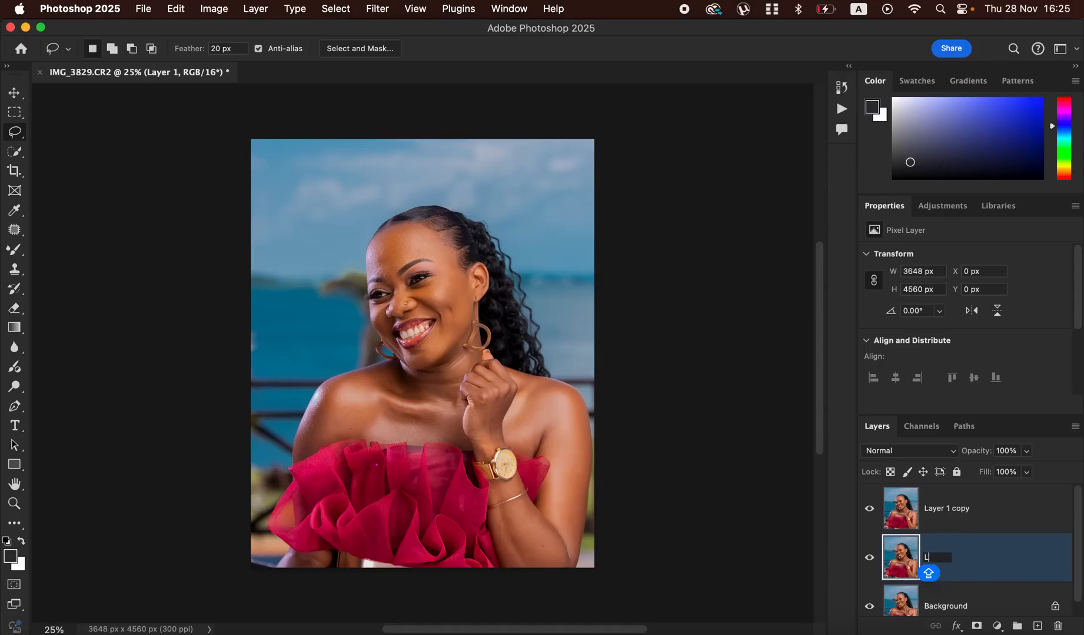
type("OW")
key("Return")
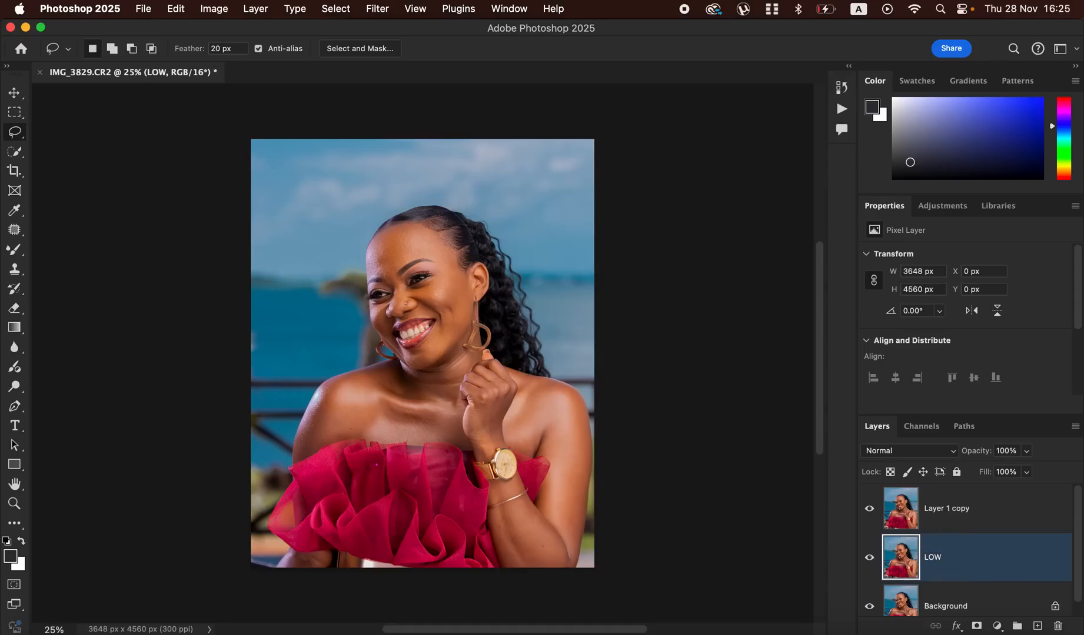
- Rename the uppermost layer, Layer 1 copy, as HIGH
double_click(956, 508)
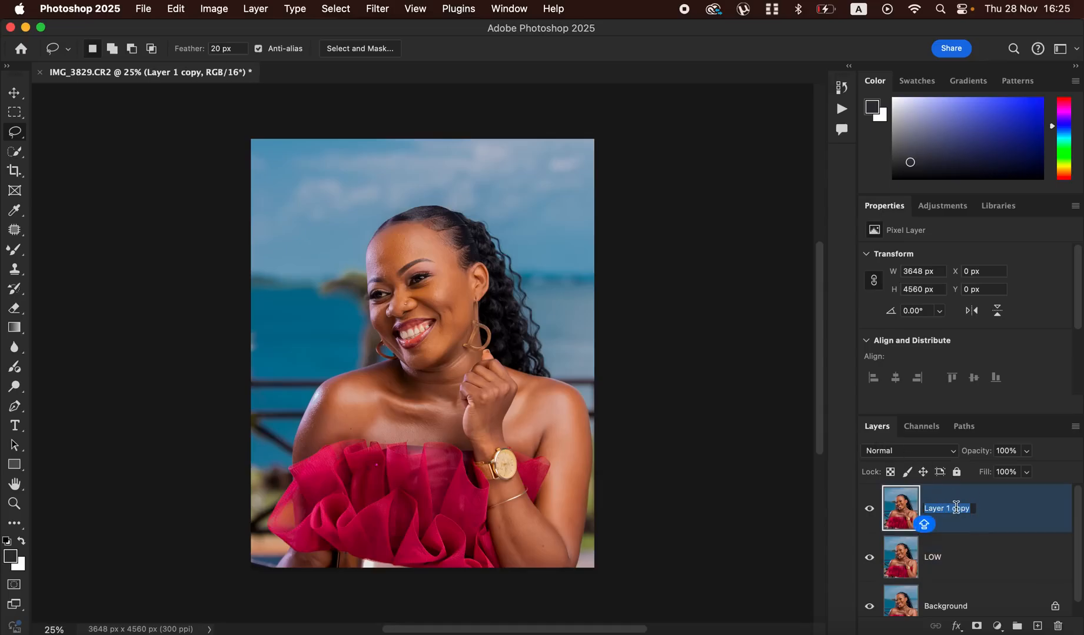
type("C")
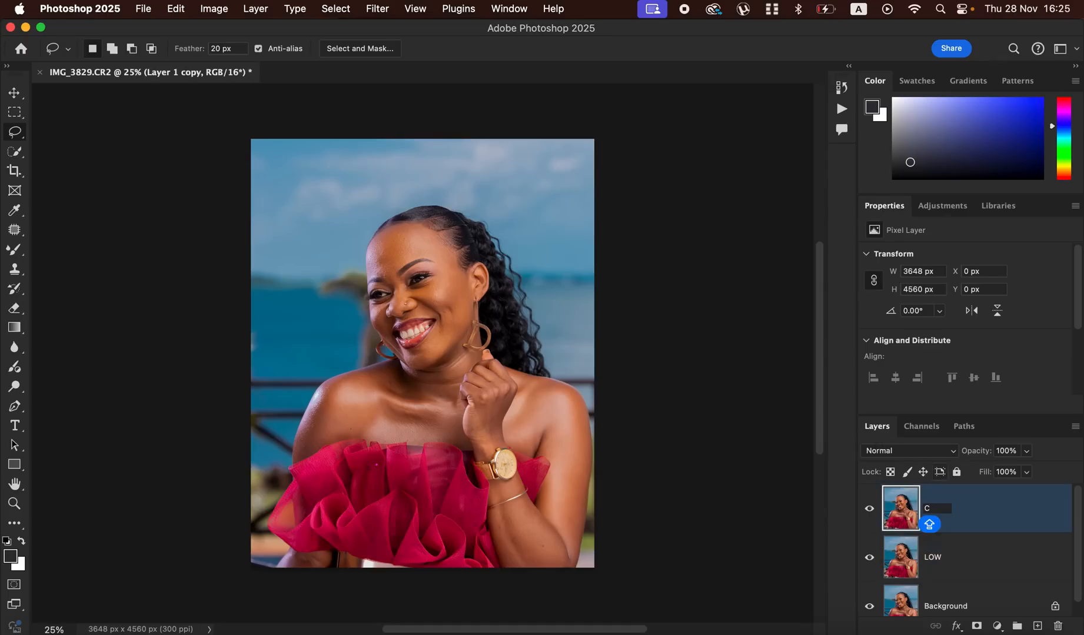
key("BackSpace")
type("HIGH")
key("Return")
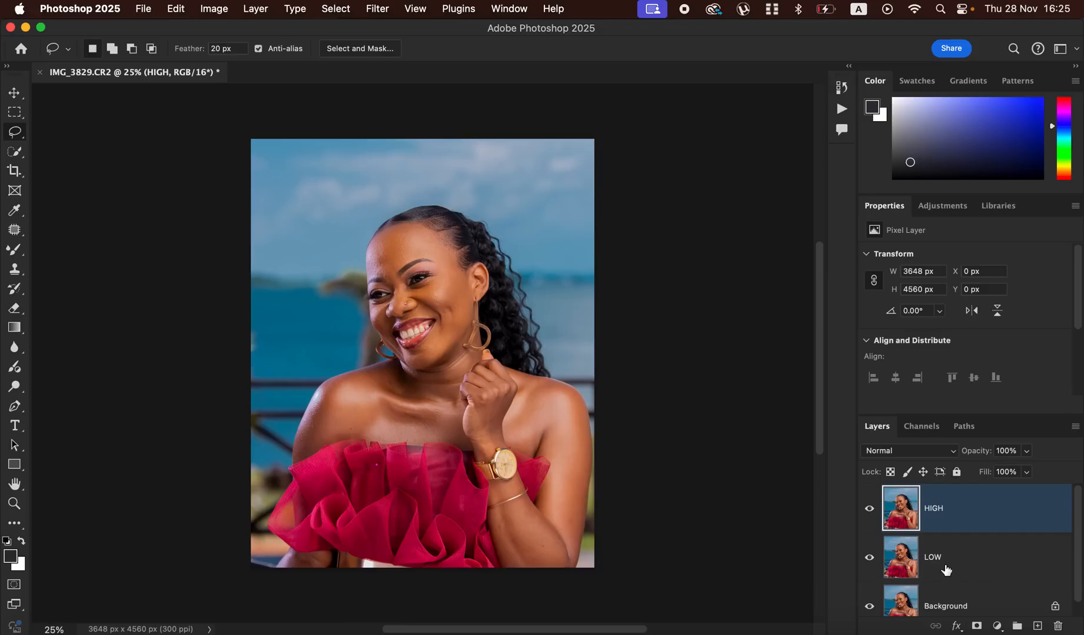
- Hide the HIGH layer and start a Gaussian Blur on the LOW layer, previewing the forehead skin at a radius of 0.1 pixels
left_click(869, 508)
left_click(957, 563)
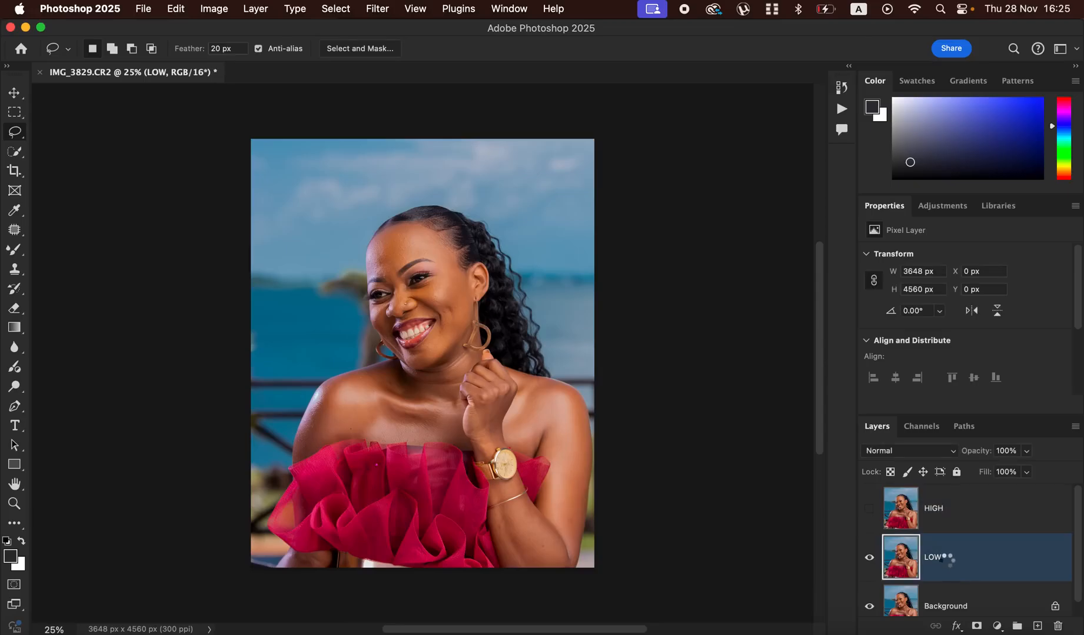
left_click(379, 8)
mouse_move(540, 240)
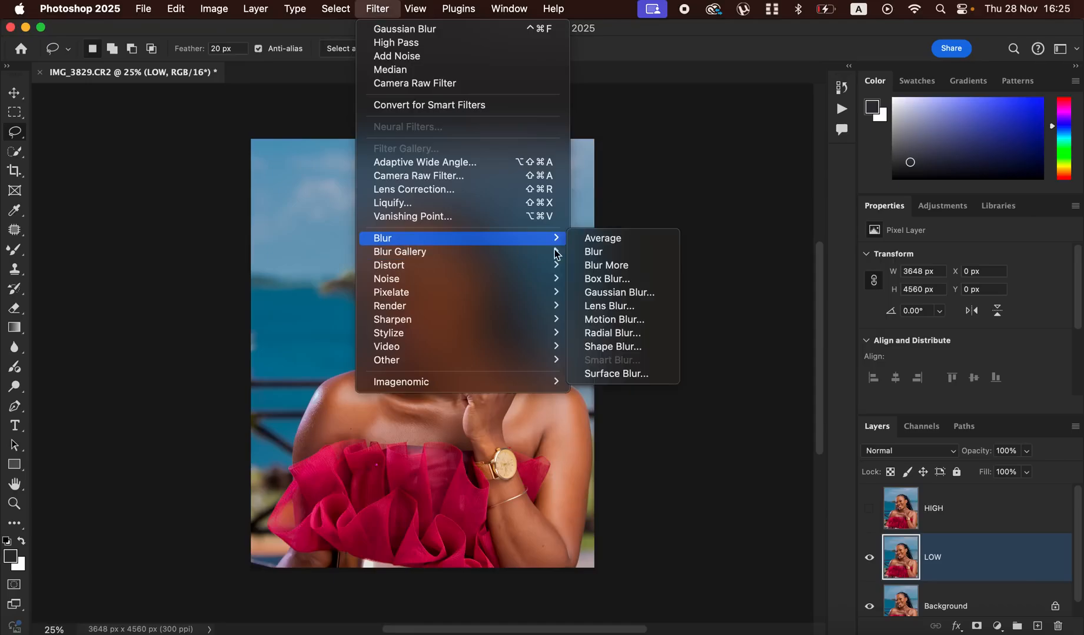
left_click(607, 292)
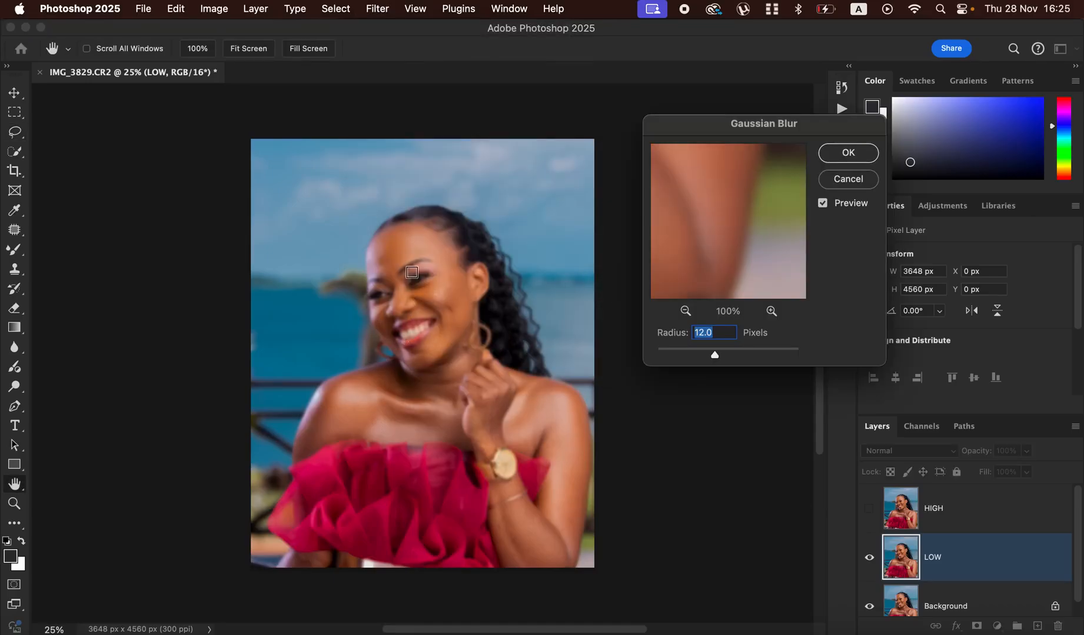
left_click(413, 275)
left_click_drag(714, 354, 657, 355)
left_click_drag(735, 242, 754, 290)
left_click_drag(716, 189, 724, 244)
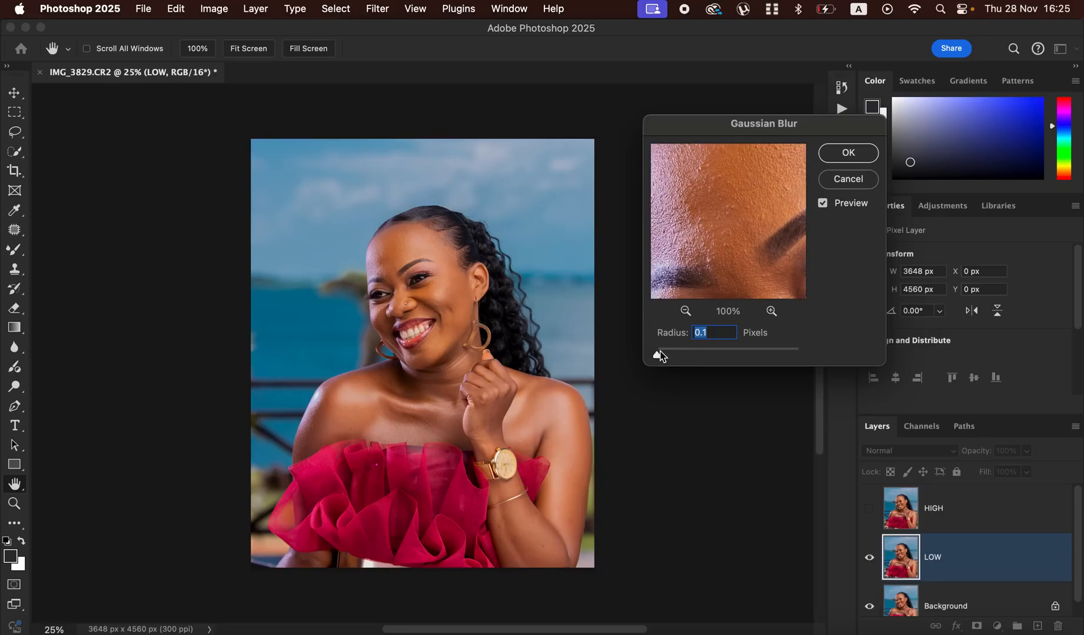
- Set the Gaussian Blur radius to 5.0 pixels and apply it to the LOW layer
left_click_drag(658, 355, 695, 355)
left_click(694, 356)
mouse_move(735, 246)
left_mouse_down()
mouse_move(731, 204)
mouse_move(738, 266)
left_mouse_up()
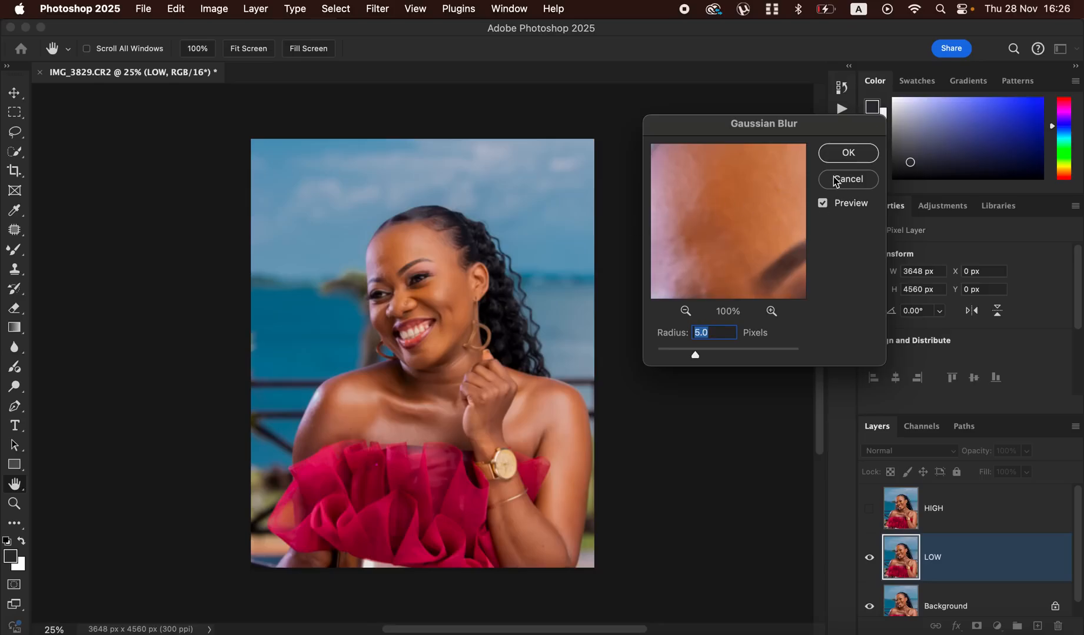
left_click(849, 154)
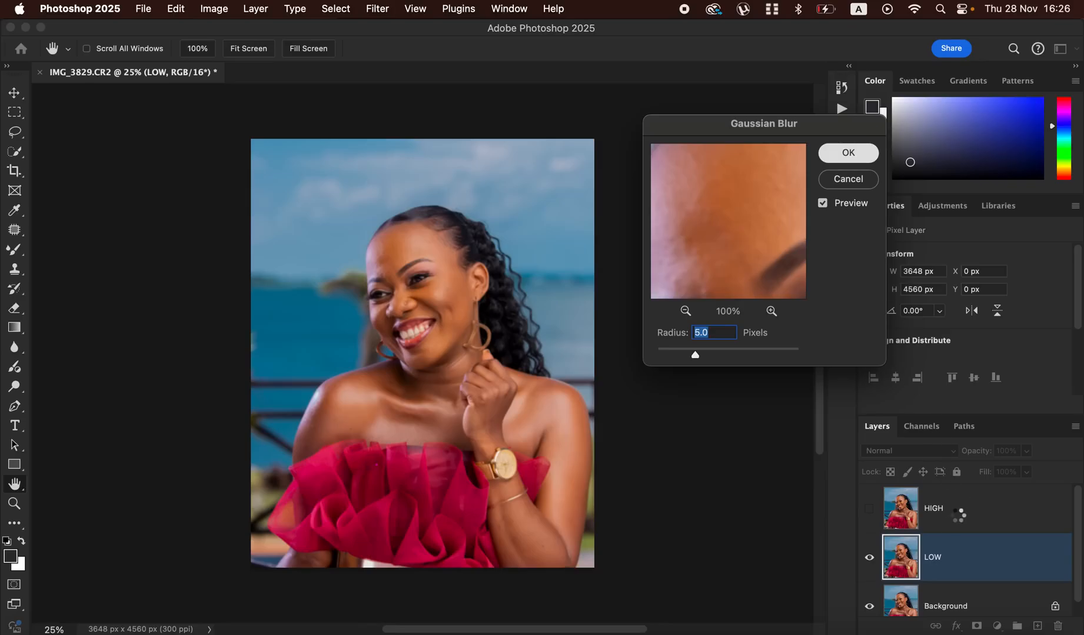
- Show and select the HIGH layer, and start Apply Image on it with LOW as the source layer
left_click(957, 523)
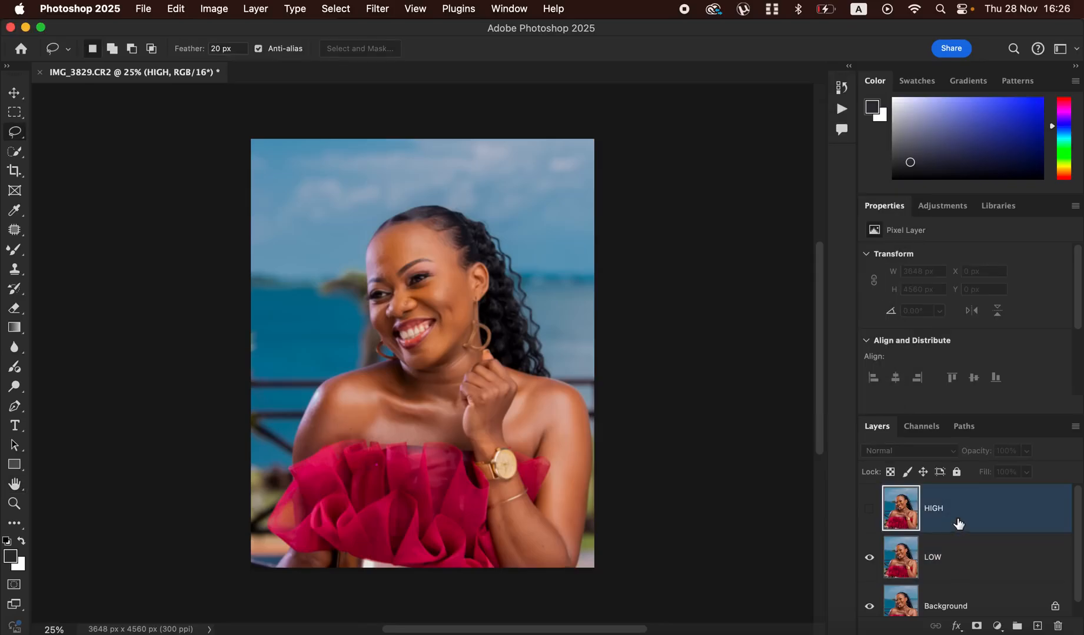
left_click(869, 509)
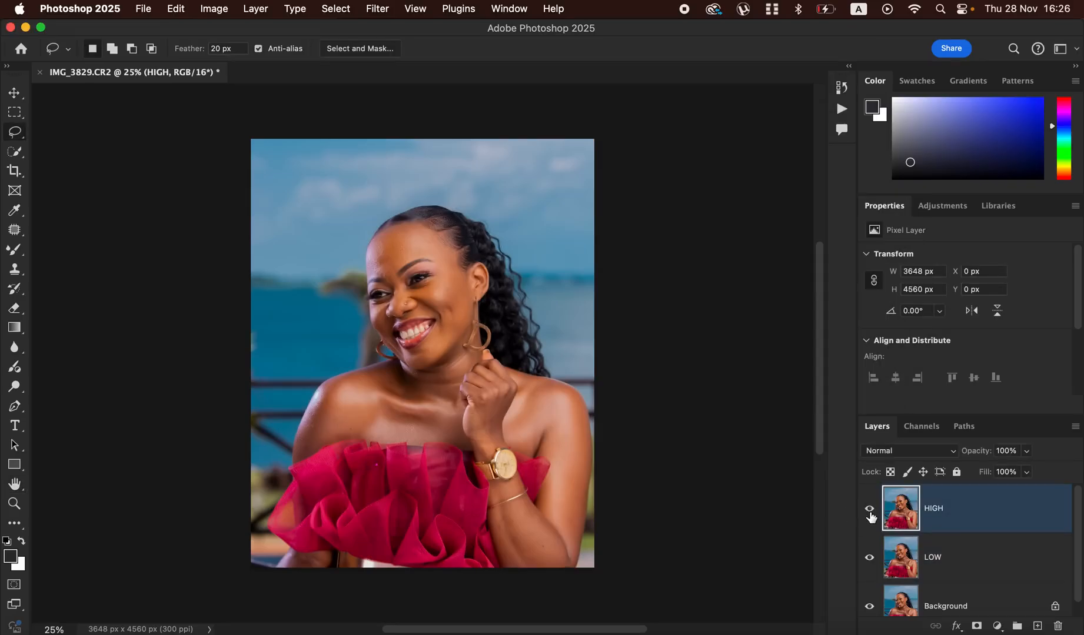
left_click(216, 8)
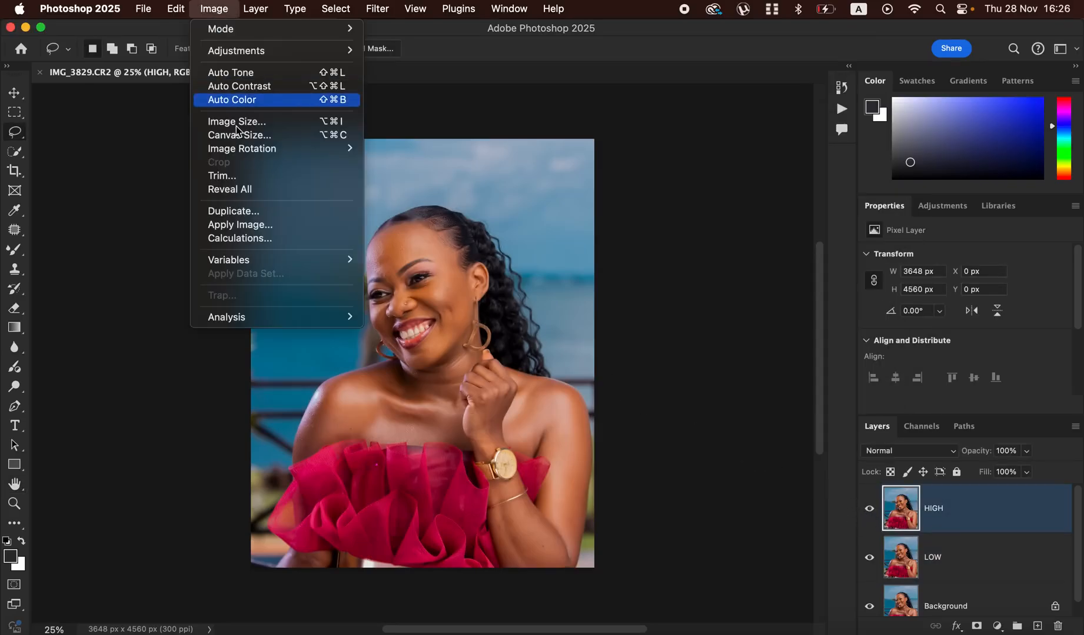
left_click(261, 225)
left_click_drag(683, 137, 693, 114)
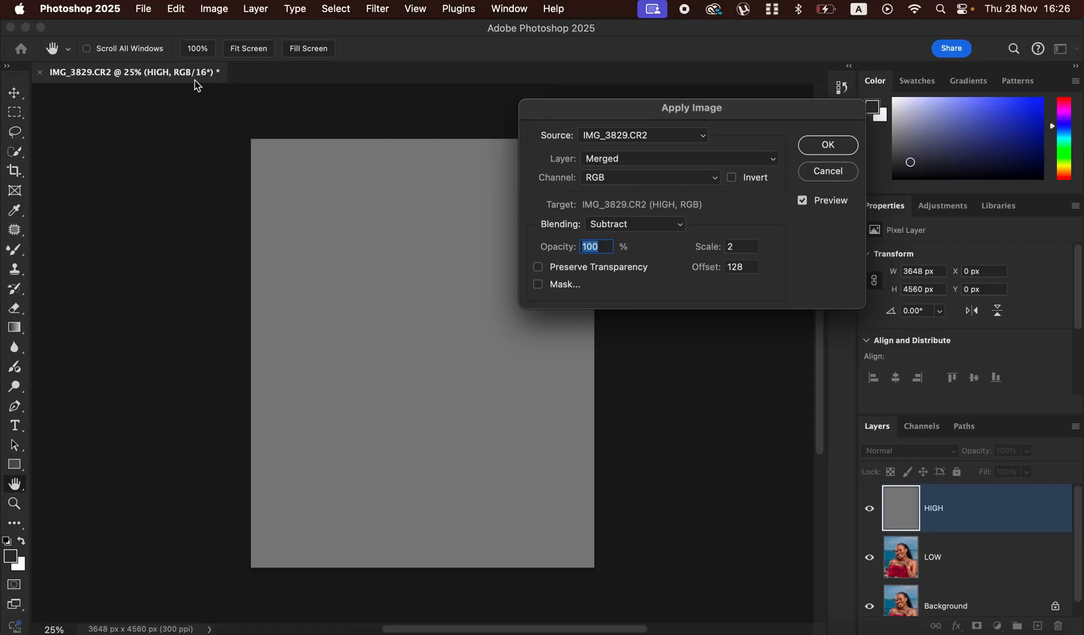
left_click(642, 158)
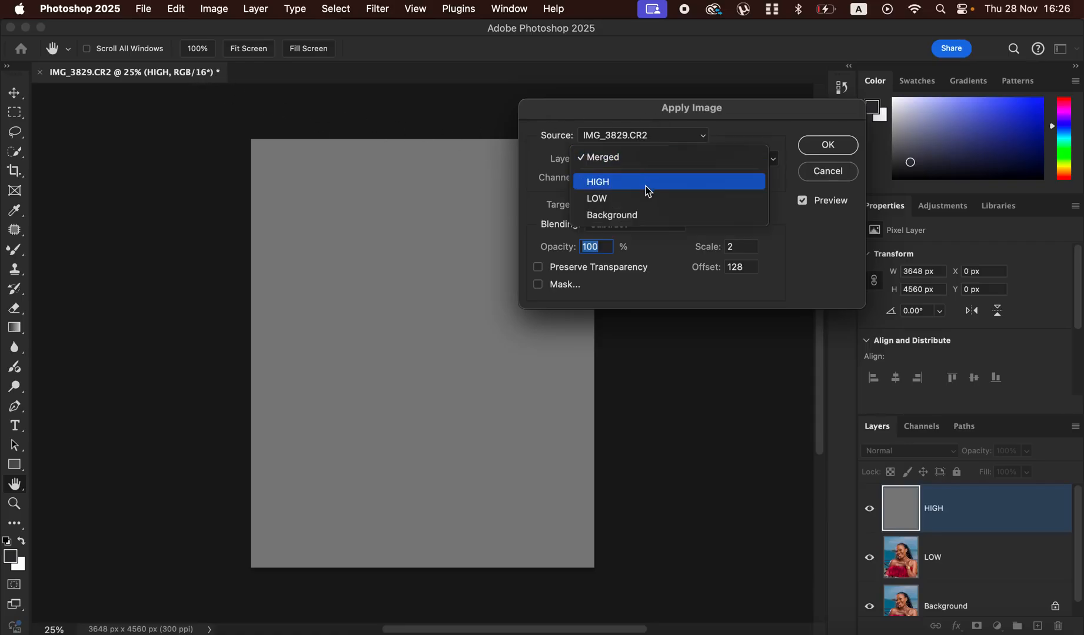
left_click(646, 200)
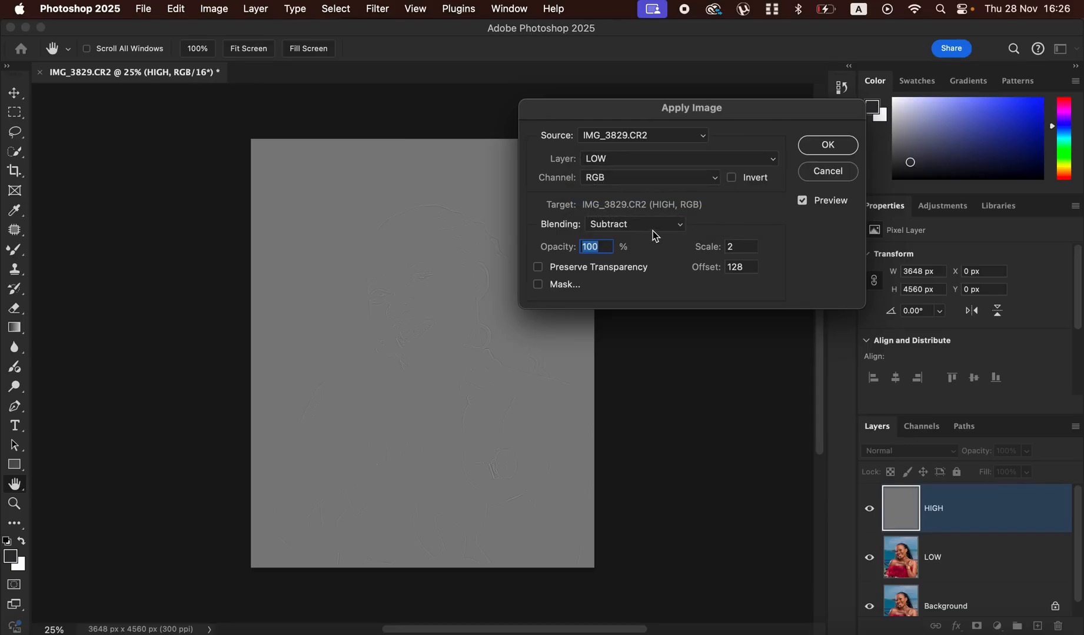
- Try the Add blending with Invert enabled in Apply Image, and return to Subtract blending with Invert off
left_click(634, 225)
left_click(625, 217)
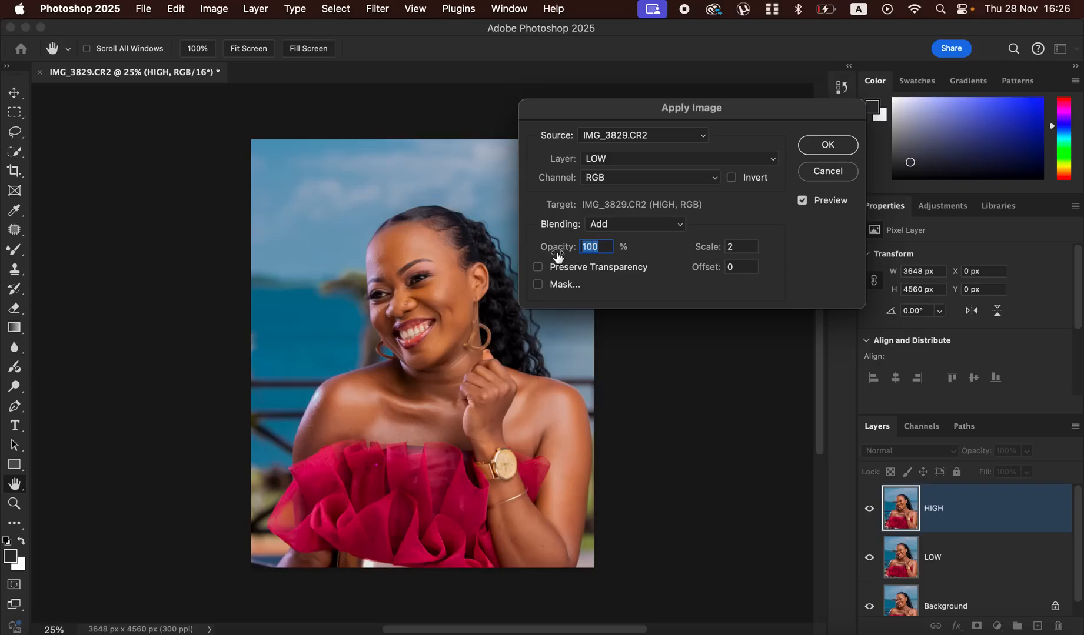
left_click(731, 177)
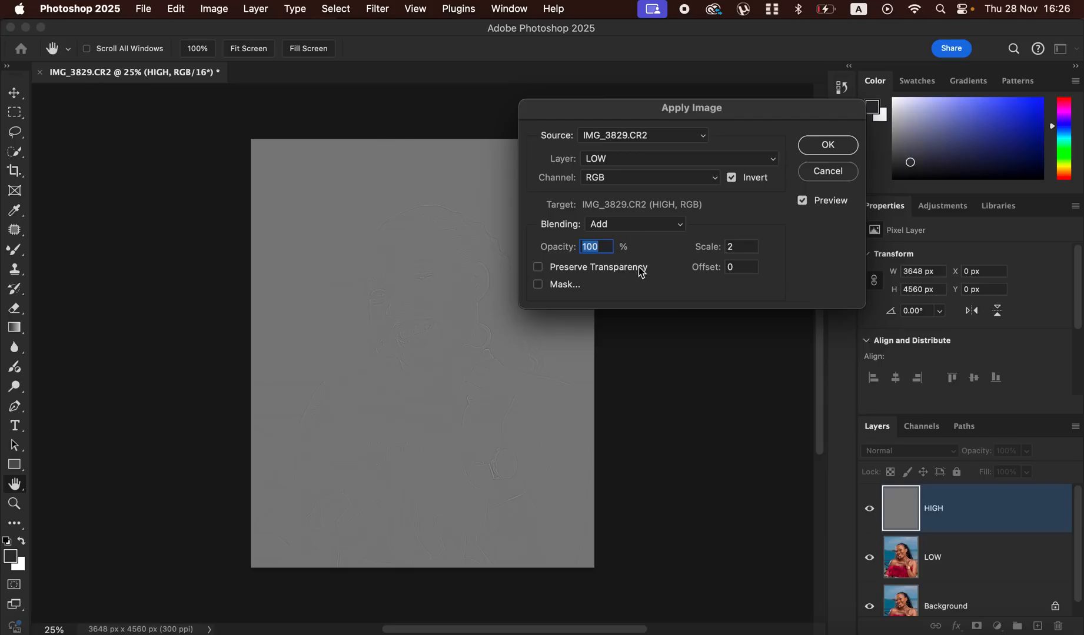
left_click(631, 231)
left_click(624, 239)
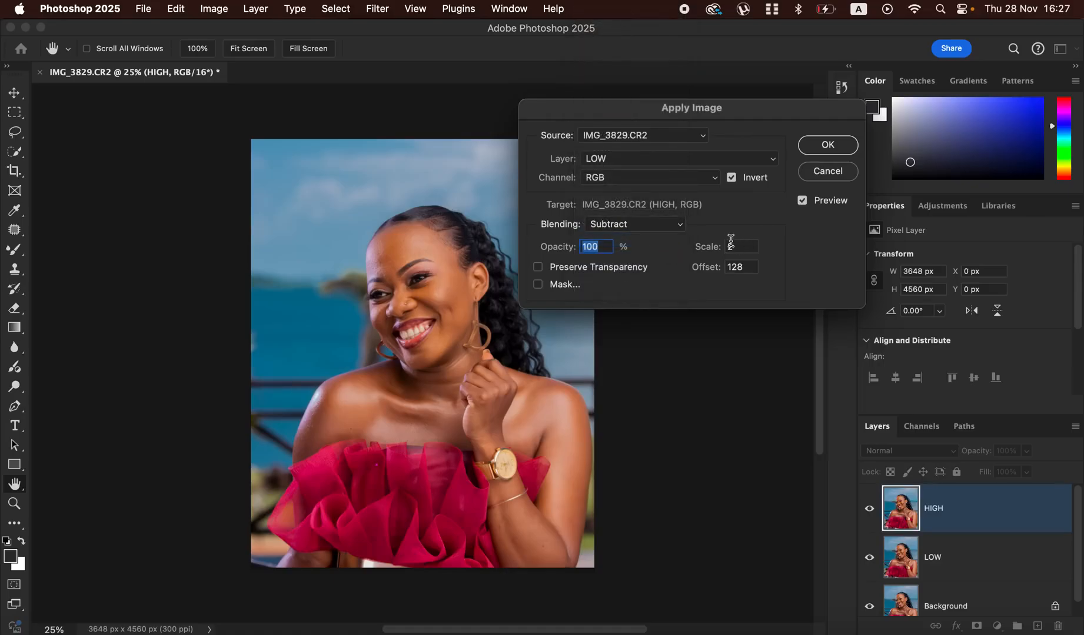
left_click(732, 178)
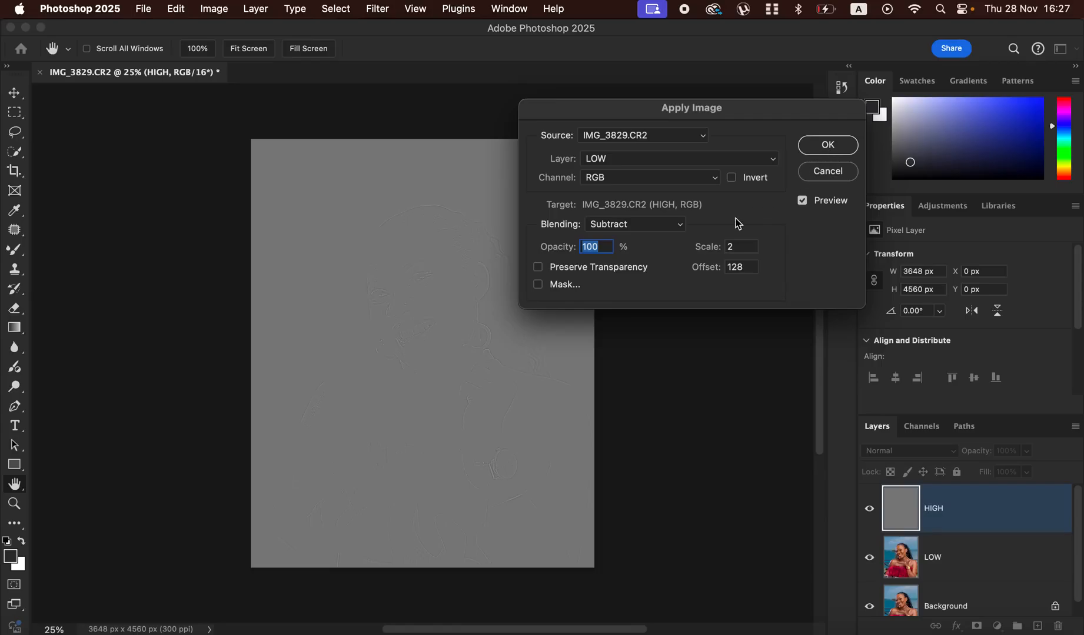
- Apply the LOW layer to HIGH using Add blending with Invert enabled
left_click(638, 229)
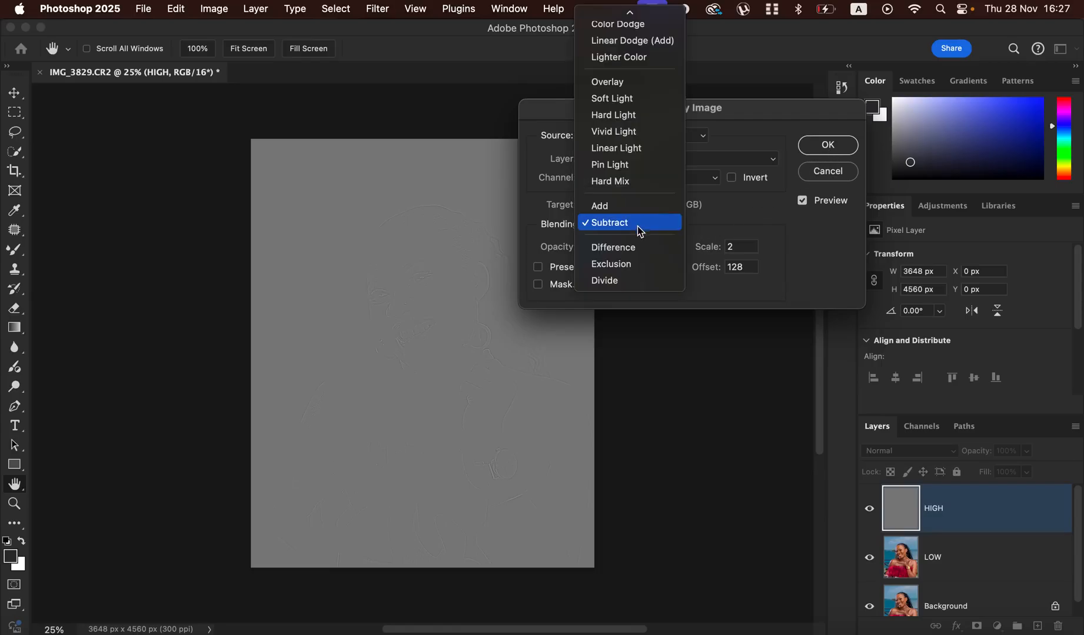
left_click(636, 210)
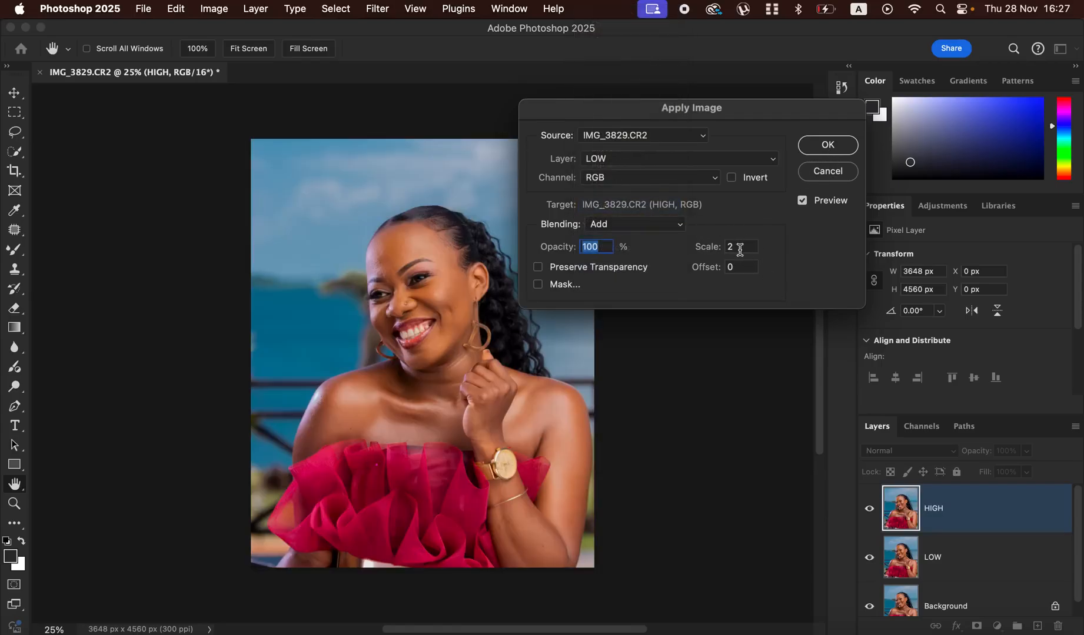
left_click(732, 178)
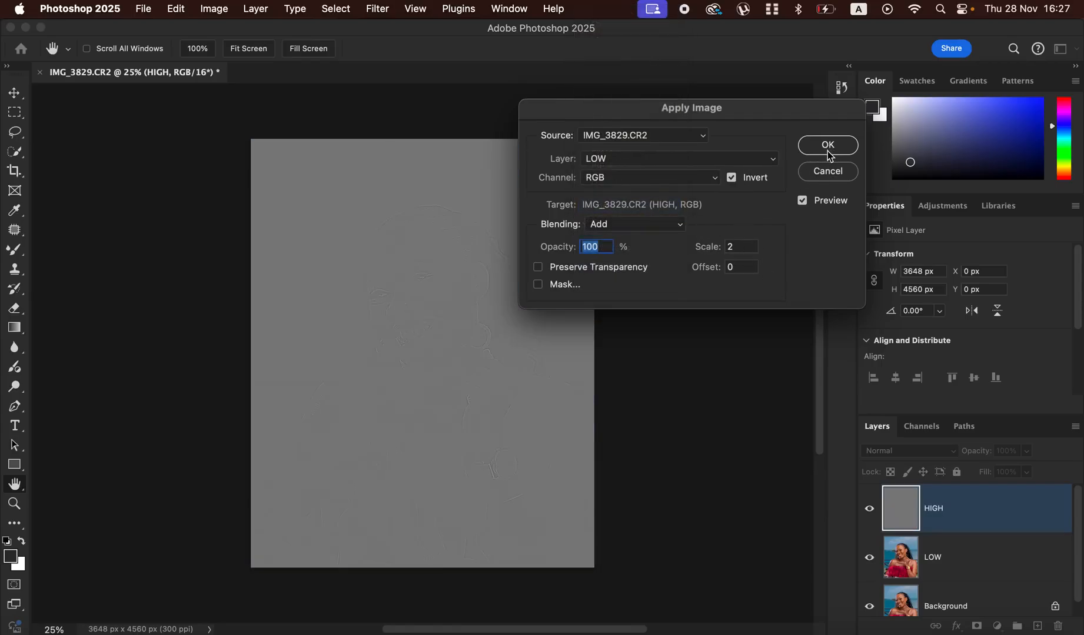
left_click(830, 154)
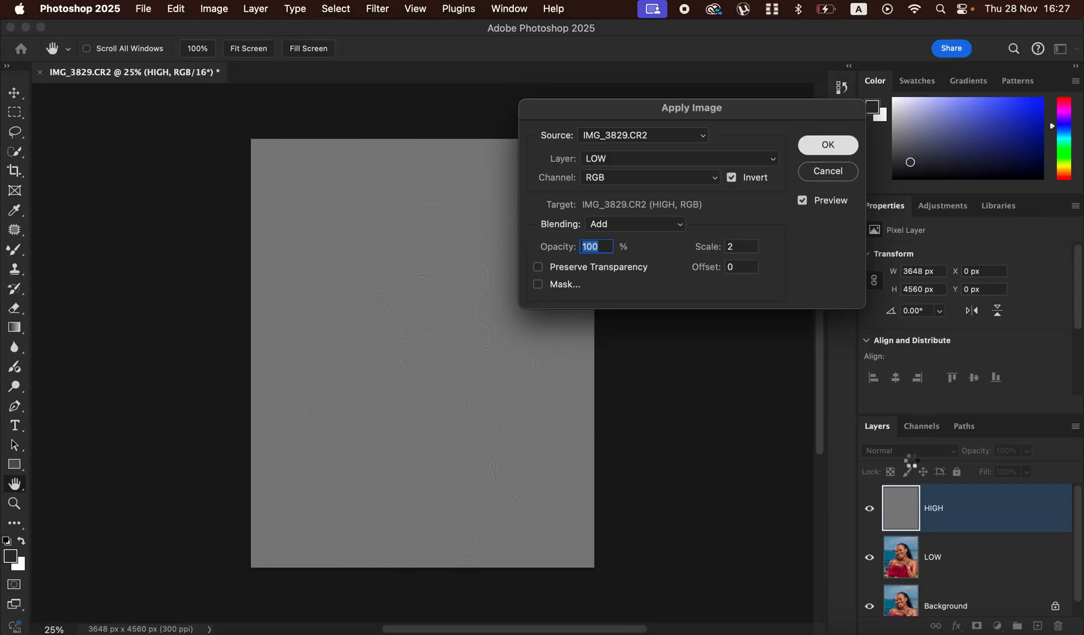
- Set the HIGH layer's blend mode to Linear Light, and group the HIGH and LOW layers, expanding the group
left_click(908, 451)
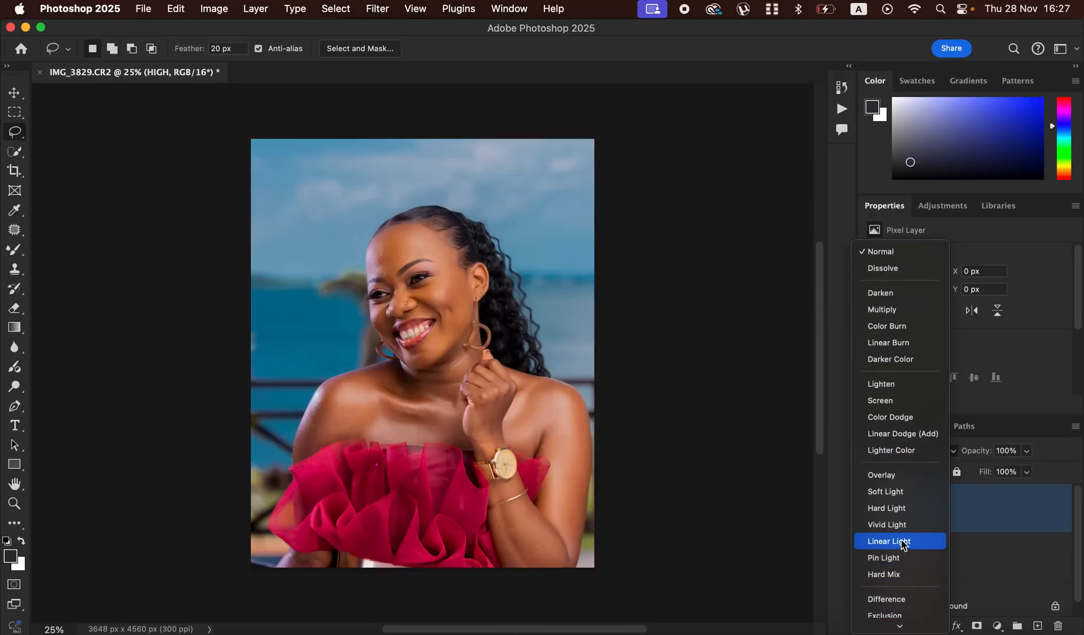
left_click(903, 545)
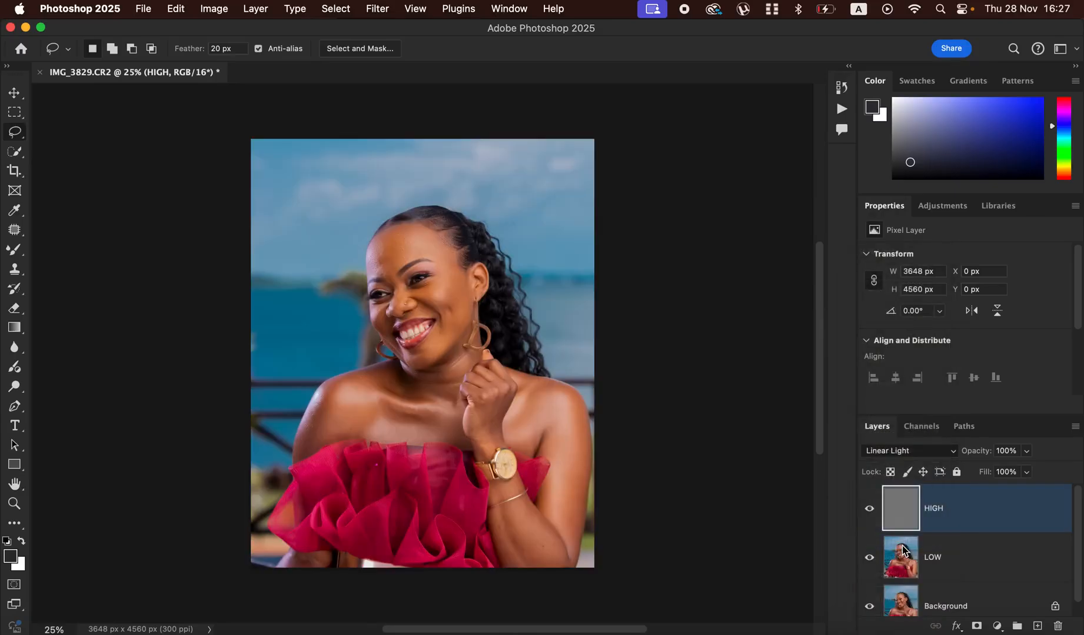
left_click(987, 559, "shift")
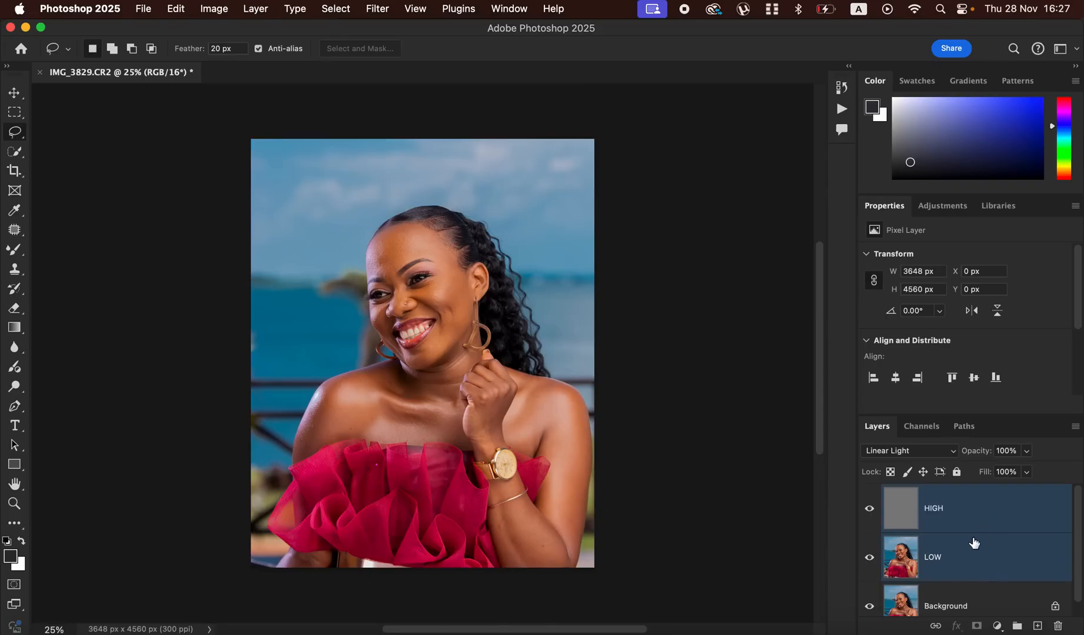
left_click_drag(1001, 508, 1017, 626)
left_click(886, 494)
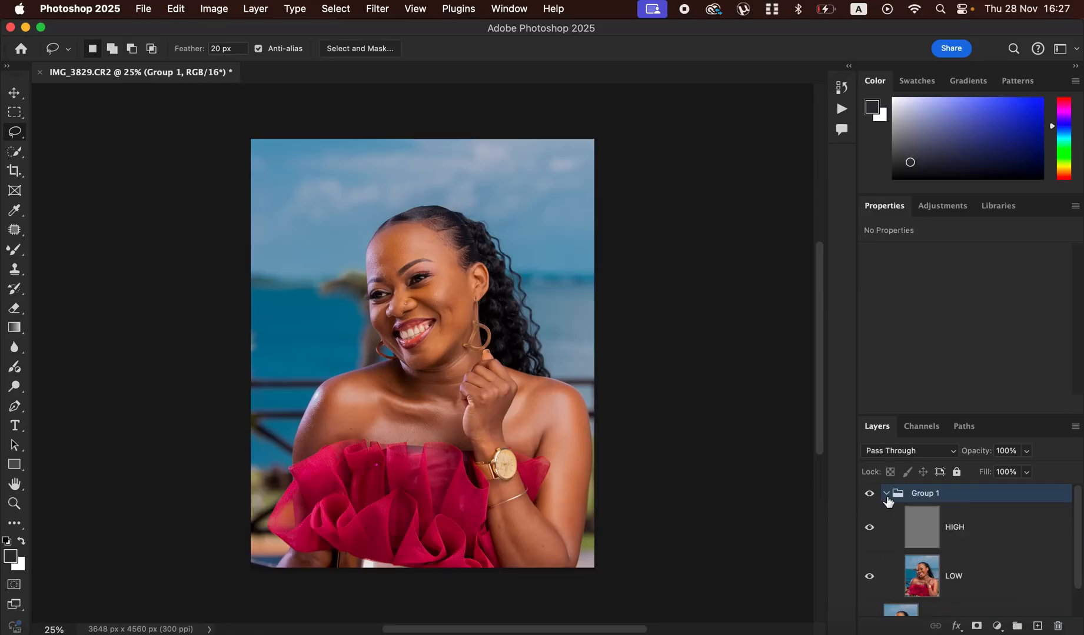
- Hide the HIGH layer, select the LOW layer and activate the Mixer Brush tool
left_click(869, 527)
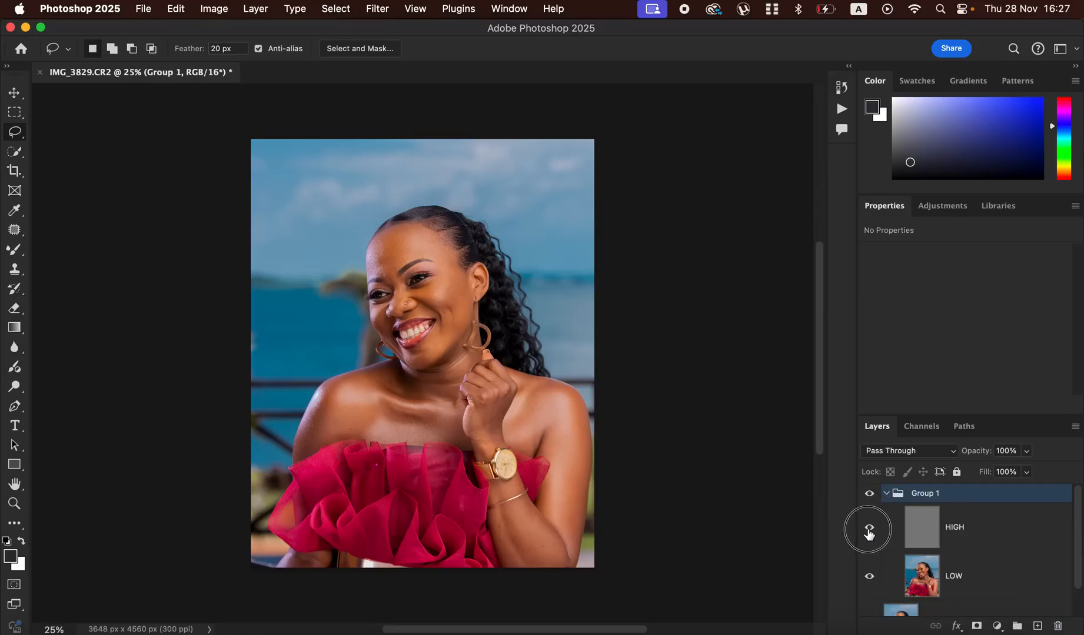
left_click(980, 581)
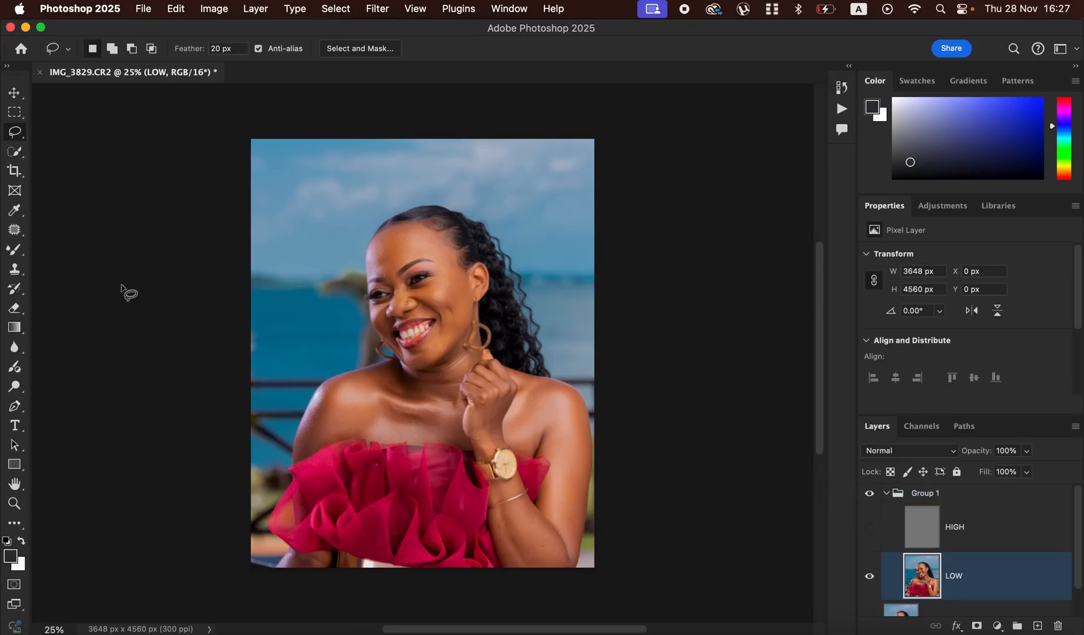
left_click(13, 252)
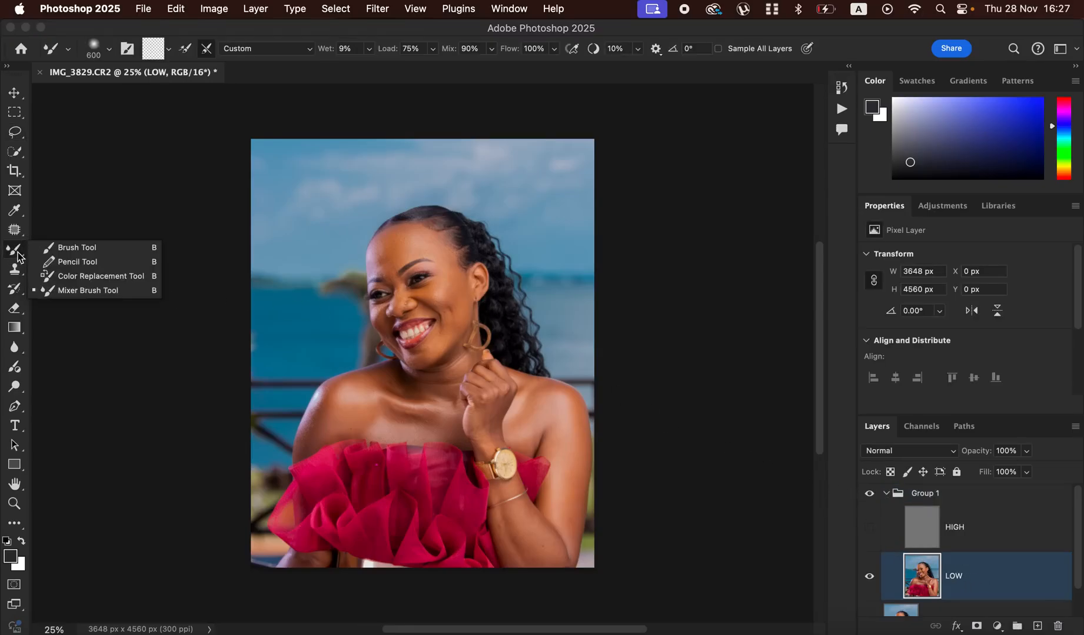
left_click(86, 296)
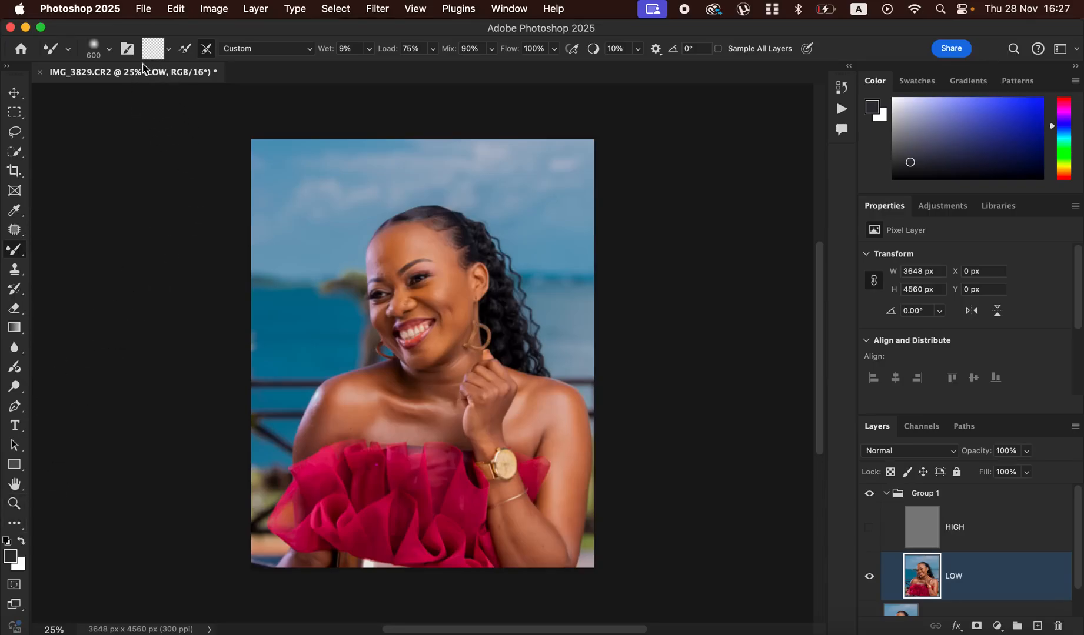
- Clean the Mixer Brush so that it carries no loaded color
left_click(110, 51)
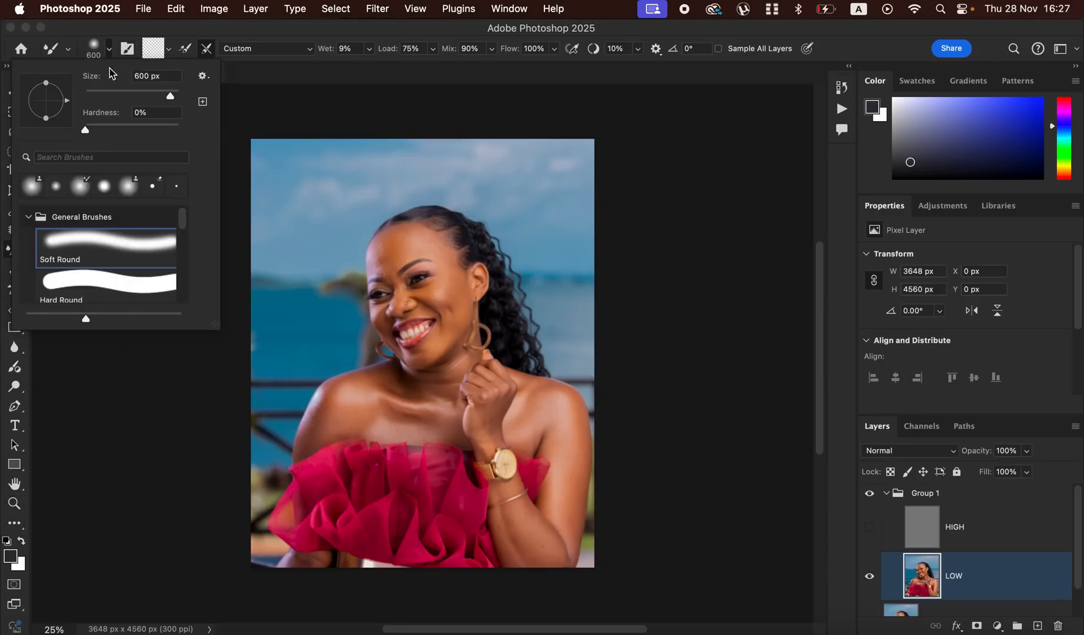
left_click(109, 52)
left_click(169, 50)
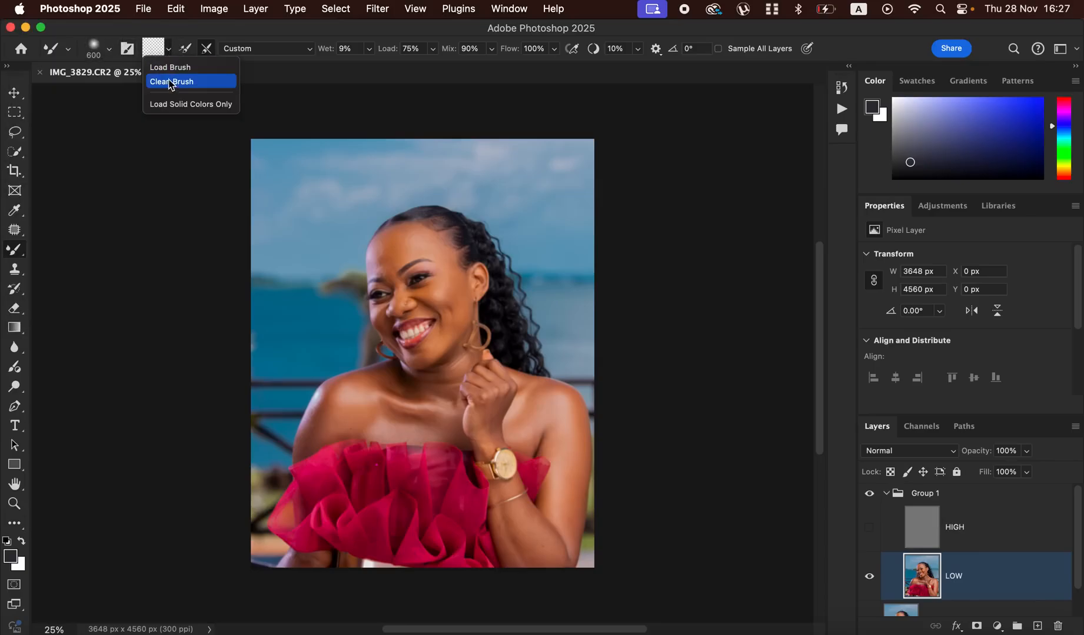
left_click(169, 83)
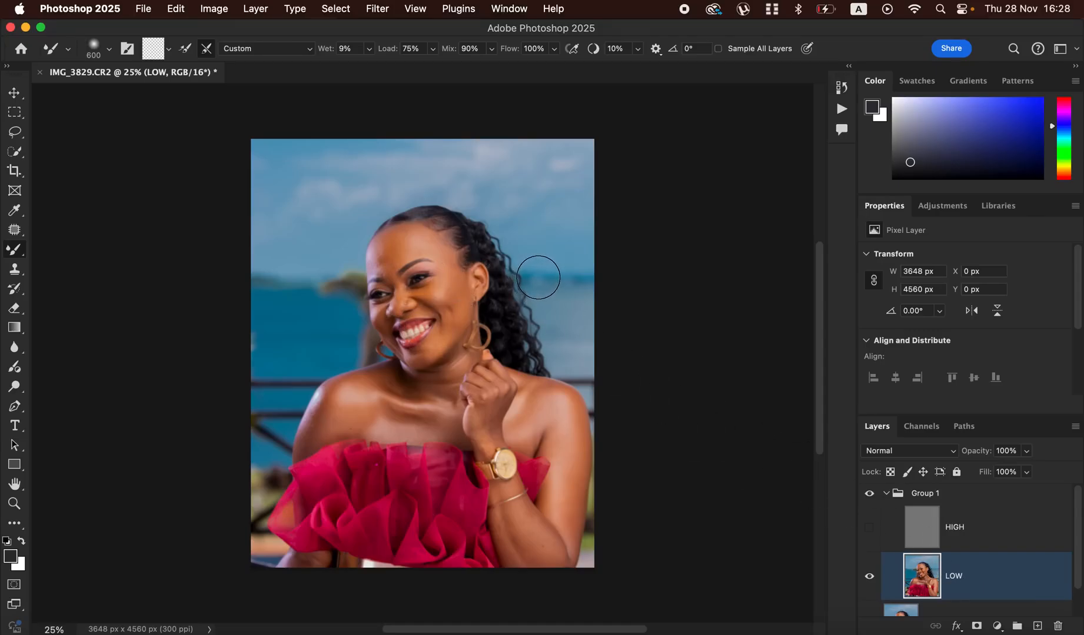
- Smooth the skin of the forehead, cheeks and nose on the LOW layer with the Mixer Brush at 250 px
key("super+equal")
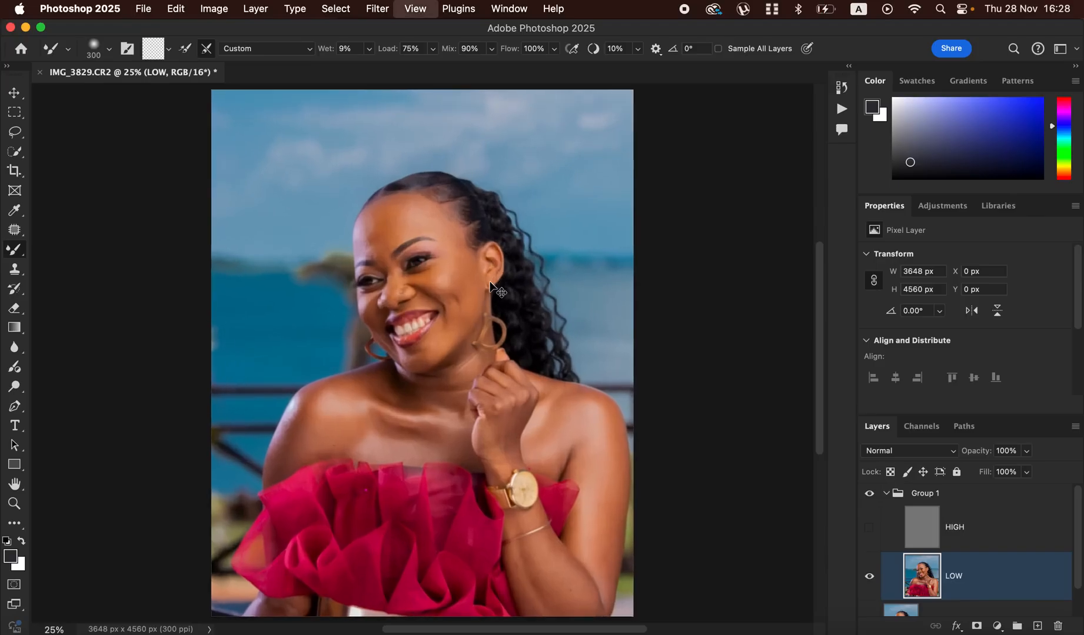
key("super+equal")
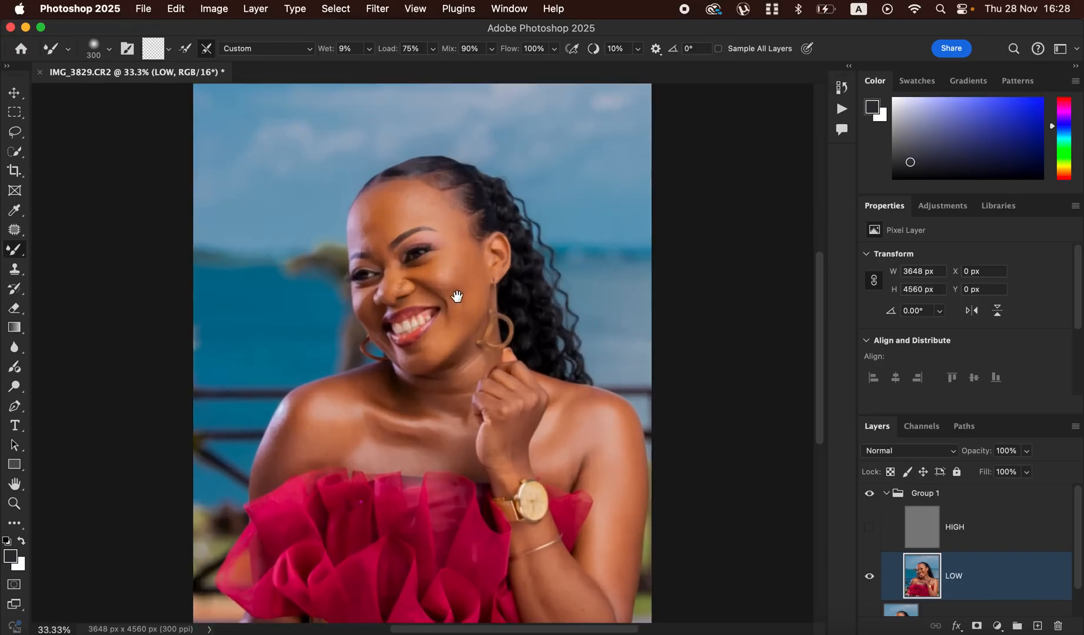
scroll(459, 285, "down", 3)
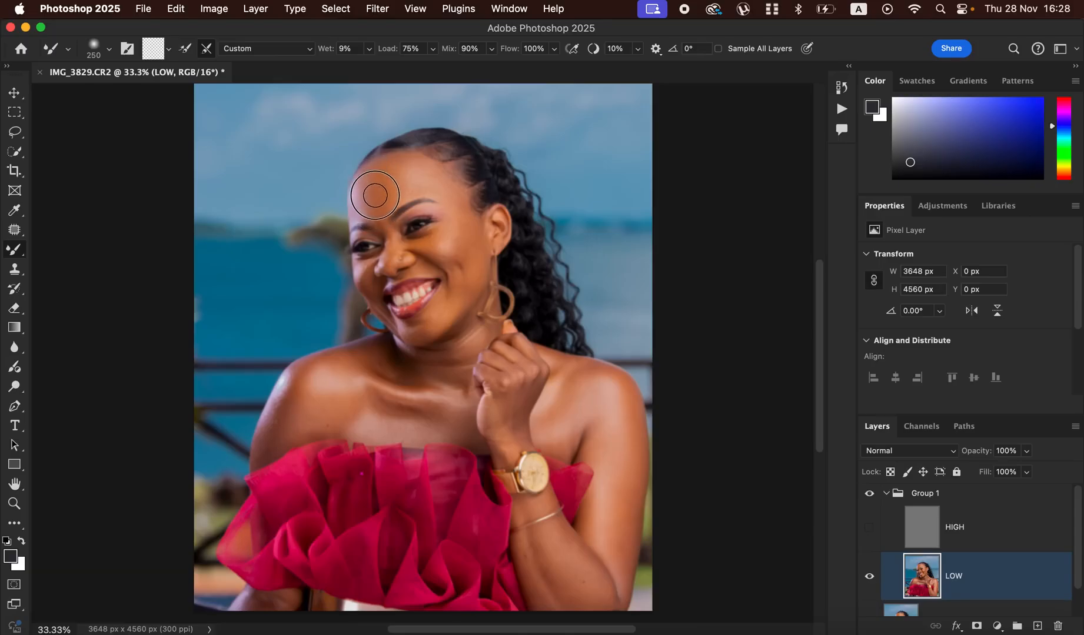
left_click_drag(373, 185, 380, 211)
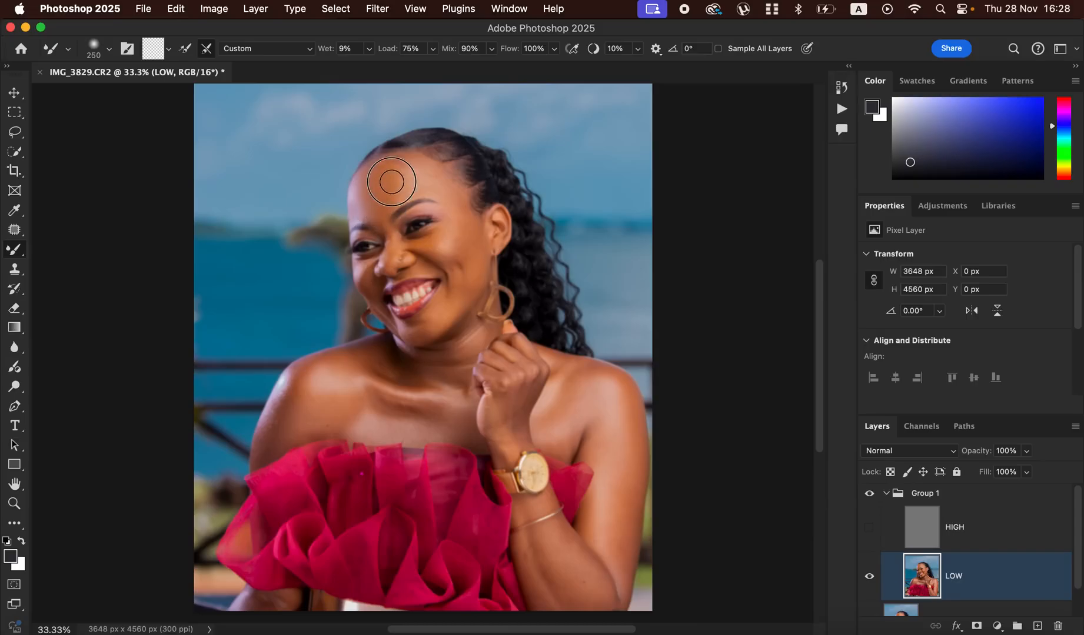
mouse_move(394, 189)
left_mouse_down()
mouse_move(399, 168)
mouse_move(391, 188)
mouse_move(386, 173)
mouse_move(377, 180)
mouse_move(377, 213)
mouse_move(398, 168)
mouse_move(454, 199)
mouse_move(422, 175)
mouse_move(407, 183)
mouse_move(394, 165)
mouse_move(374, 212)
mouse_move(366, 186)
mouse_move(360, 198)
mouse_move(416, 178)
mouse_move(384, 186)
mouse_move(371, 176)
mouse_move(392, 193)
left_mouse_up()
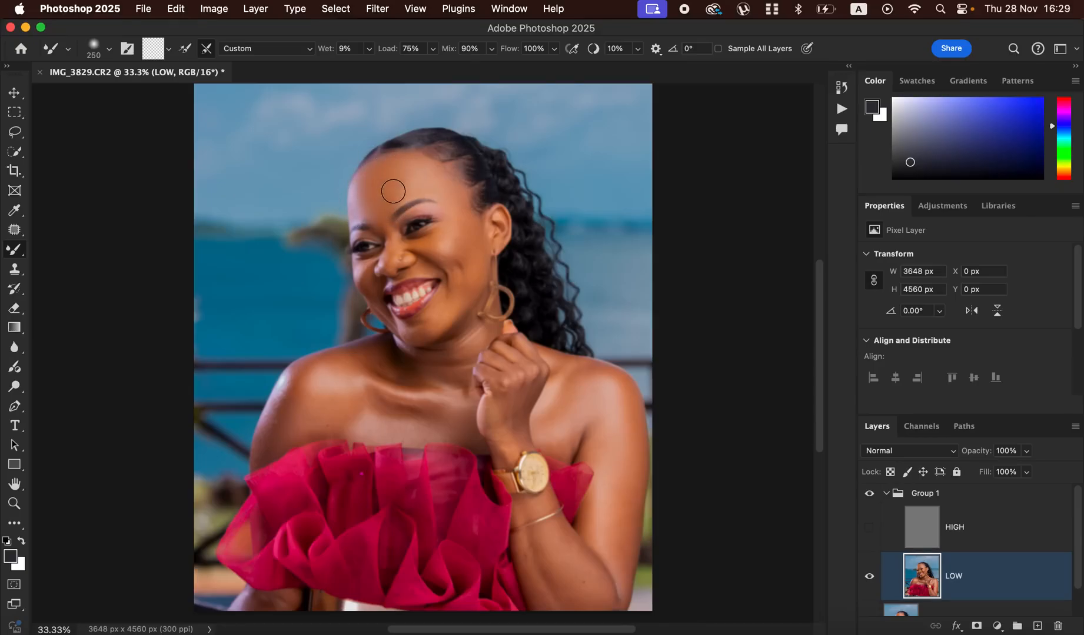
left_click_drag(468, 222, 477, 252)
mouse_move(448, 241)
left_mouse_down()
mouse_move(435, 218)
mouse_move(447, 235)
mouse_move(422, 243)
mouse_move(435, 235)
mouse_move(427, 244)
mouse_move(470, 287)
mouse_move(415, 338)
mouse_move(448, 301)
mouse_move(469, 248)
mouse_move(465, 219)
mouse_move(459, 236)
mouse_move(380, 259)
mouse_move(393, 231)
mouse_move(366, 272)
mouse_move(415, 248)
mouse_move(393, 246)
mouse_move(392, 260)
left_mouse_up()
left_click_drag(451, 227, 475, 251)
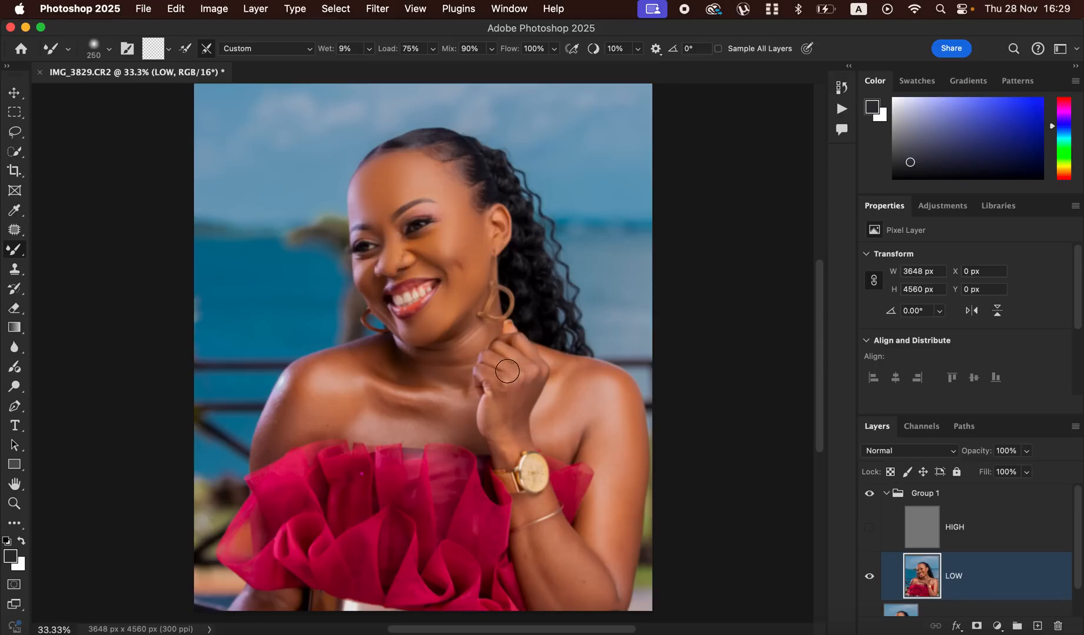
- Blend the skin tones of the neck, chest, shoulders, hand and forearm on the LOW layer with the Mixer Brush
mouse_move(466, 351)
left_mouse_down()
mouse_move(444, 365)
mouse_move(456, 367)
mouse_move(469, 333)
mouse_move(464, 365)
mouse_move(424, 362)
mouse_move(451, 359)
mouse_move(453, 369)
mouse_move(443, 352)
mouse_move(423, 363)
mouse_move(367, 361)
mouse_move(418, 381)
mouse_move(399, 394)
mouse_move(434, 400)
mouse_move(416, 414)
mouse_move(422, 394)
mouse_move(477, 425)
mouse_move(466, 436)
mouse_move(413, 418)
mouse_move(420, 427)
mouse_move(447, 417)
mouse_move(389, 418)
mouse_move(354, 398)
mouse_move(328, 418)
mouse_move(337, 407)
mouse_move(321, 415)
mouse_move(296, 386)
mouse_move(279, 420)
mouse_move(310, 376)
mouse_move(371, 361)
mouse_move(379, 376)
mouse_move(355, 415)
mouse_move(363, 423)
mouse_move(296, 418)
mouse_move(258, 435)
left_mouse_up()
mouse_move(579, 410)
left_mouse_down()
mouse_move(602, 398)
mouse_move(615, 443)
mouse_move(617, 399)
mouse_move(629, 495)
mouse_move(631, 461)
mouse_move(619, 552)
mouse_move(636, 442)
mouse_move(629, 500)
mouse_move(628, 417)
mouse_move(617, 508)
mouse_move(602, 501)
mouse_move(548, 552)
mouse_move(568, 571)
mouse_move(555, 539)
mouse_move(589, 585)
mouse_move(533, 551)
mouse_move(565, 602)
mouse_move(537, 561)
mouse_move(559, 583)
mouse_move(558, 534)
mouse_move(603, 610)
mouse_move(608, 439)
mouse_move(576, 421)
mouse_move(563, 446)
mouse_move(592, 378)
left_mouse_up()
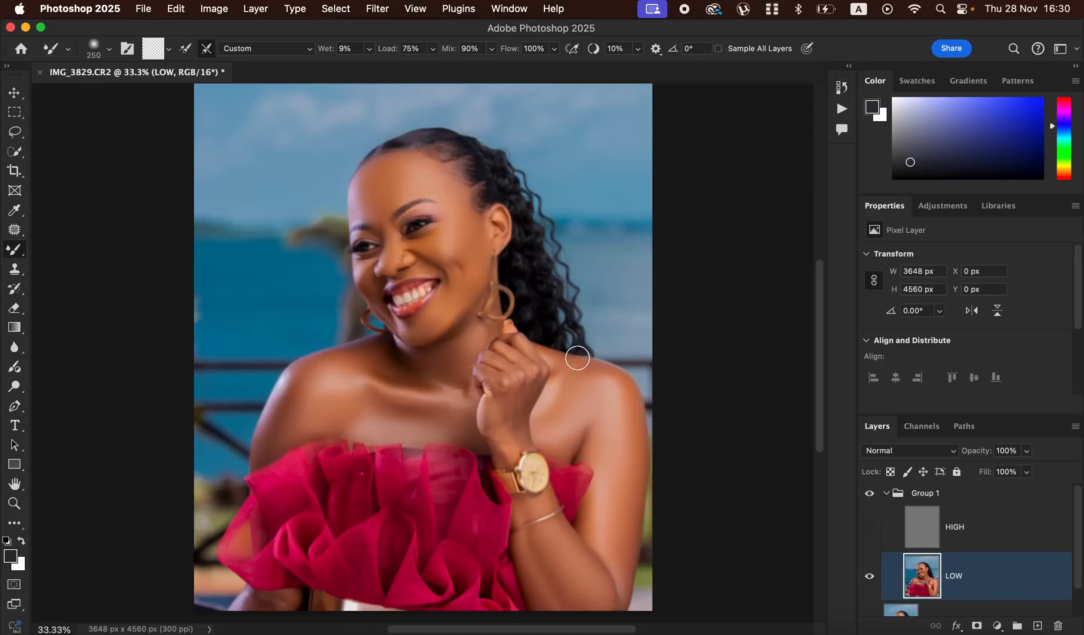
mouse_move(512, 396)
left_mouse_down()
mouse_move(518, 434)
mouse_move(502, 406)
mouse_move(509, 431)
mouse_move(524, 389)
mouse_move(492, 406)
mouse_move(489, 422)
mouse_move(502, 455)
mouse_move(493, 402)
mouse_move(491, 431)
mouse_move(519, 513)
mouse_move(538, 504)
mouse_move(522, 515)
mouse_move(523, 538)
left_mouse_up()
mouse_move(468, 351)
left_mouse_down()
mouse_move(489, 374)
mouse_move(520, 357)
mouse_move(503, 350)
mouse_move(524, 347)
mouse_move(529, 361)
mouse_move(494, 380)
mouse_move(490, 410)
mouse_move(471, 429)
mouse_move(385, 431)
mouse_move(422, 441)
mouse_move(384, 422)
mouse_move(357, 438)
mouse_move(267, 439)
left_mouse_up()
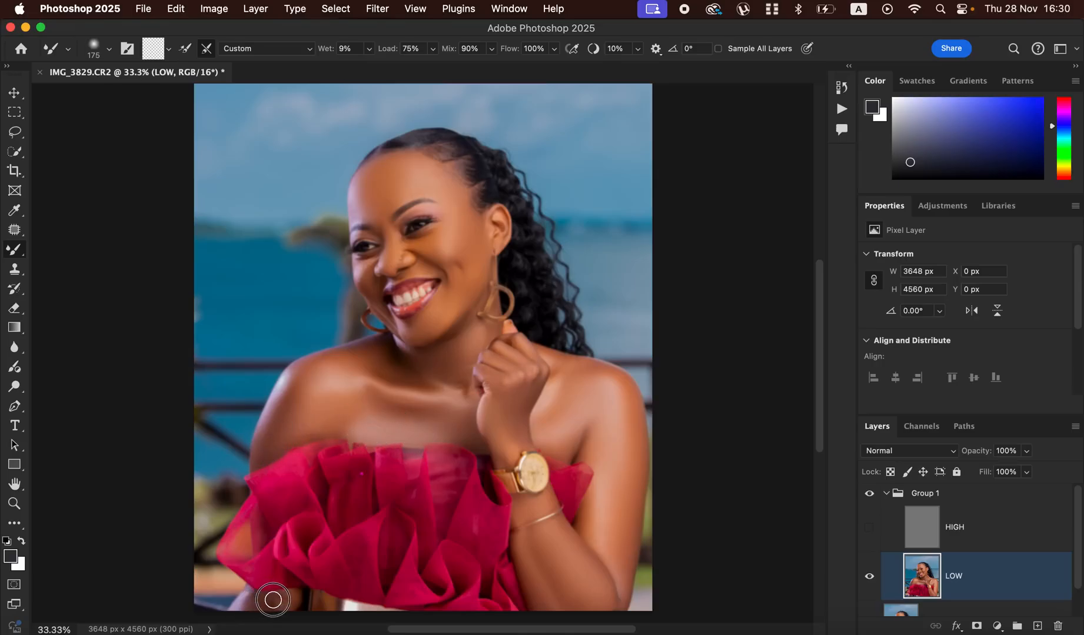
- Touch up the face, forehead, shoulder and hand on the LOW layer with a 175 px Mixer Brush
left_click_drag(427, 248, 366, 217)
left_click_drag(428, 181, 447, 190)
mouse_move(568, 370)
left_mouse_down()
mouse_move(602, 368)
mouse_move(476, 346)
mouse_move(465, 371)
left_mouse_up()
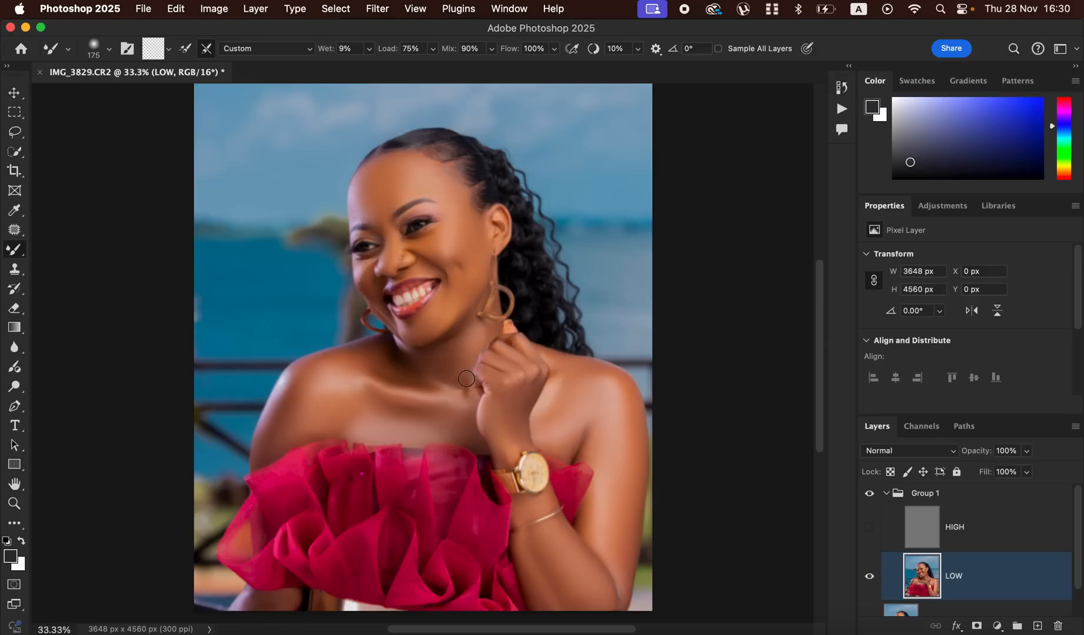
- Show the HIGH layer again and toggle Group 1 off and on to compare the retouch with the original
left_click(869, 532)
left_click(871, 499)
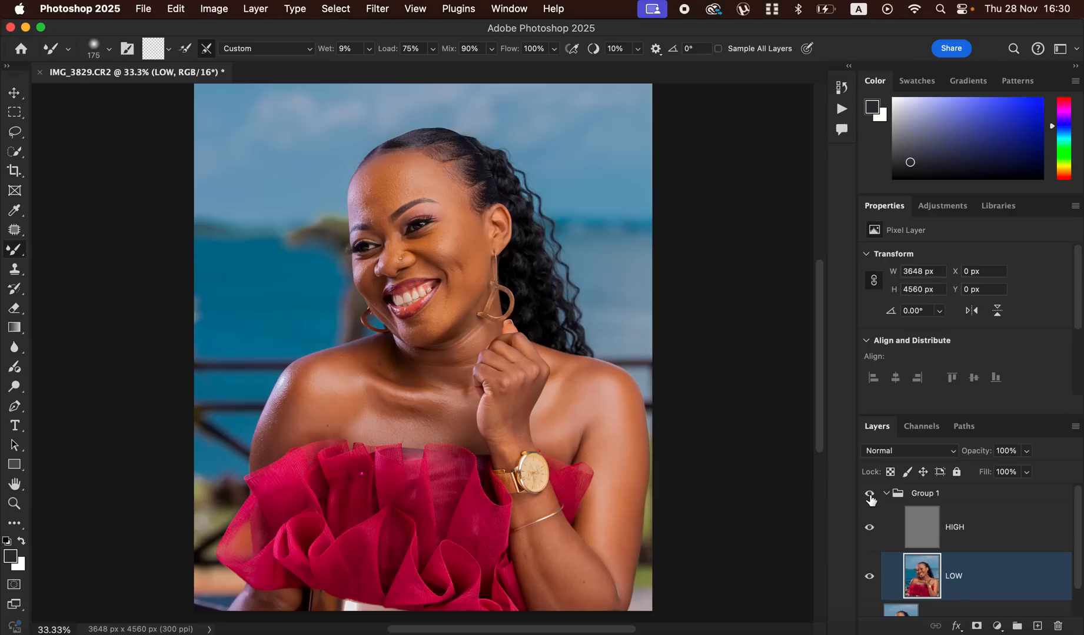
left_click(871, 499)
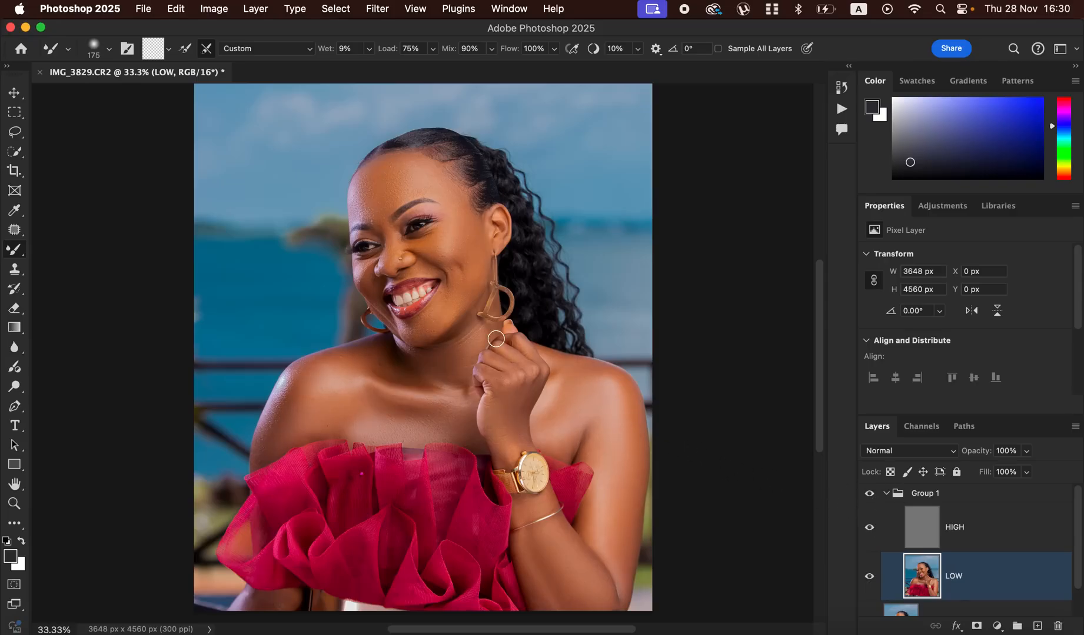
- Refine the blending under the jaw, on the shoulder and on the upper chest with the 175 px Mixer Brush
key("super+plus")
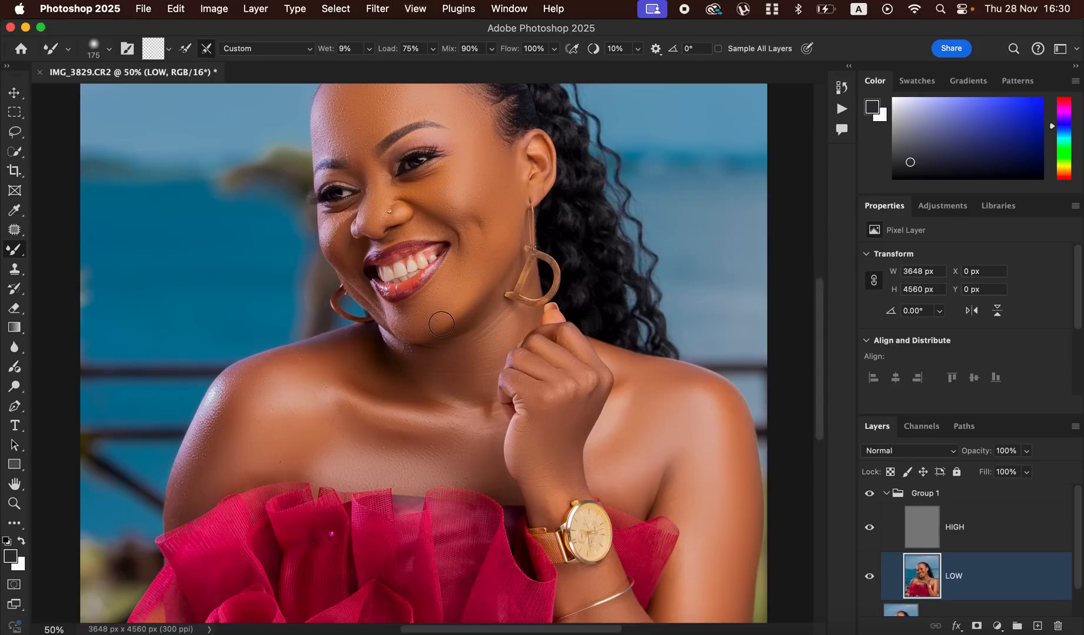
mouse_move(362, 372)
left_mouse_down()
mouse_move(406, 354)
mouse_move(395, 354)
left_mouse_up()
left_click_drag(262, 369, 275, 375)
left_click_drag(258, 458, 272, 470)
- Select the HIGH layer and activate the Clone Stamp tool, with its brush reduced to 45 px for the face
left_click(969, 539)
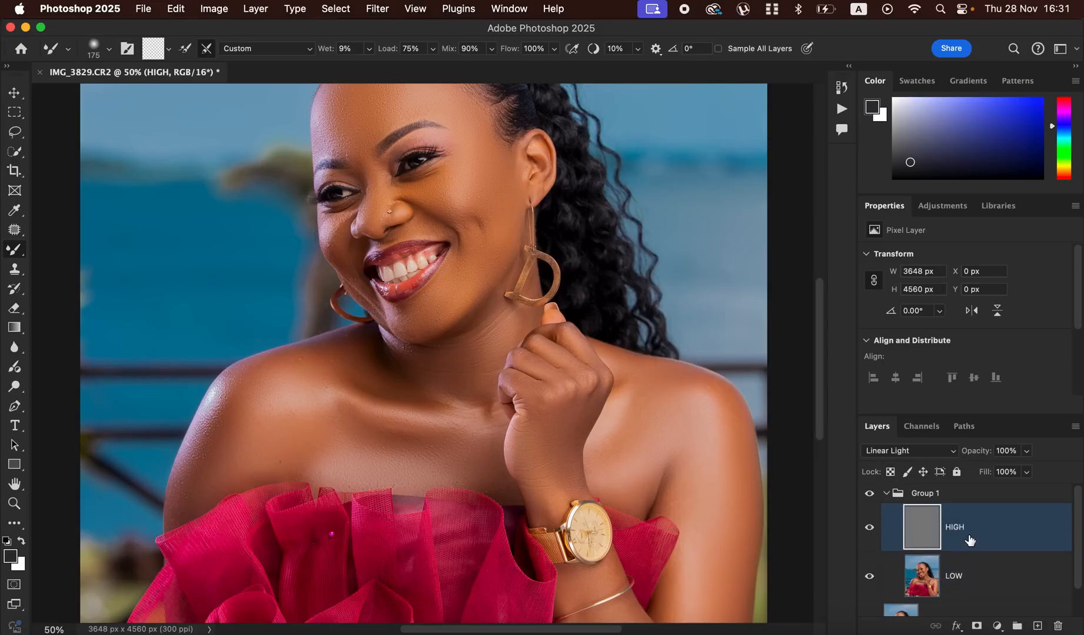
left_click(17, 271)
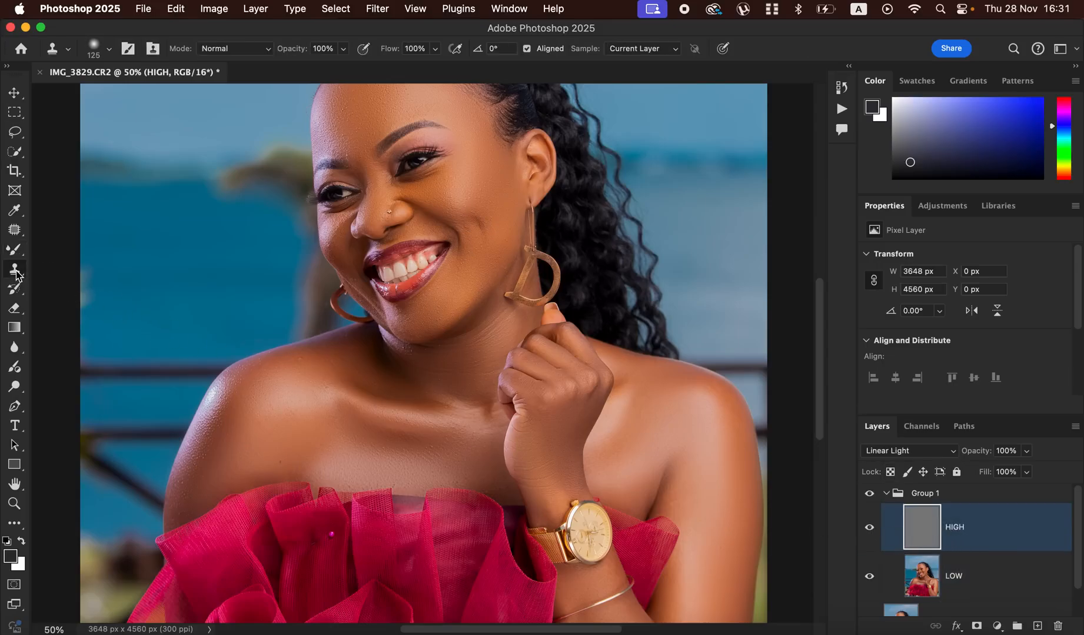
left_click(109, 50)
left_click(111, 50)
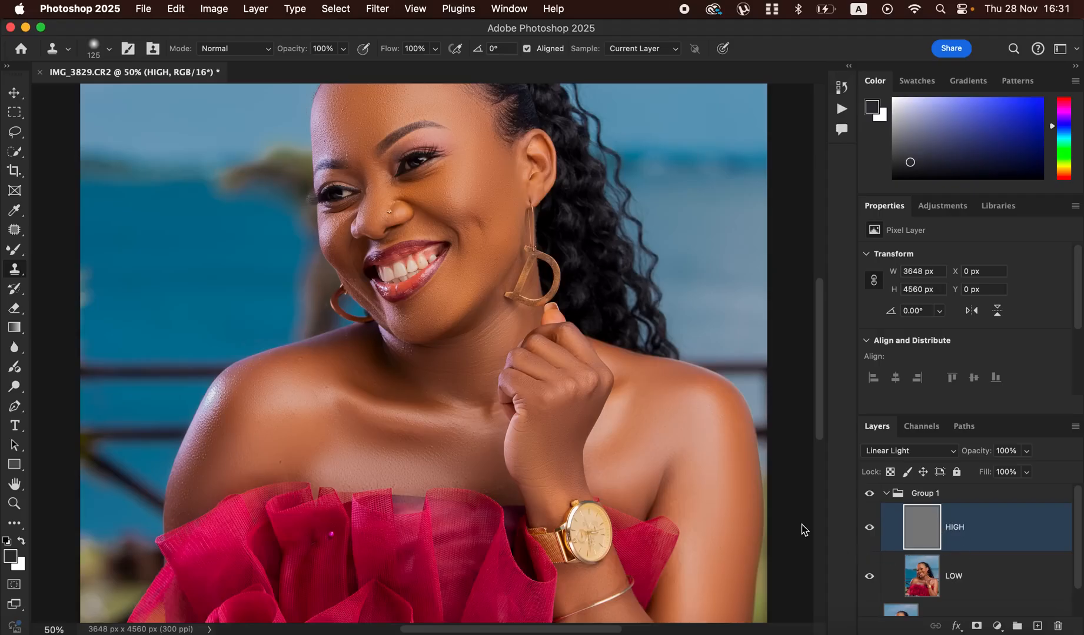
key("super+equal")
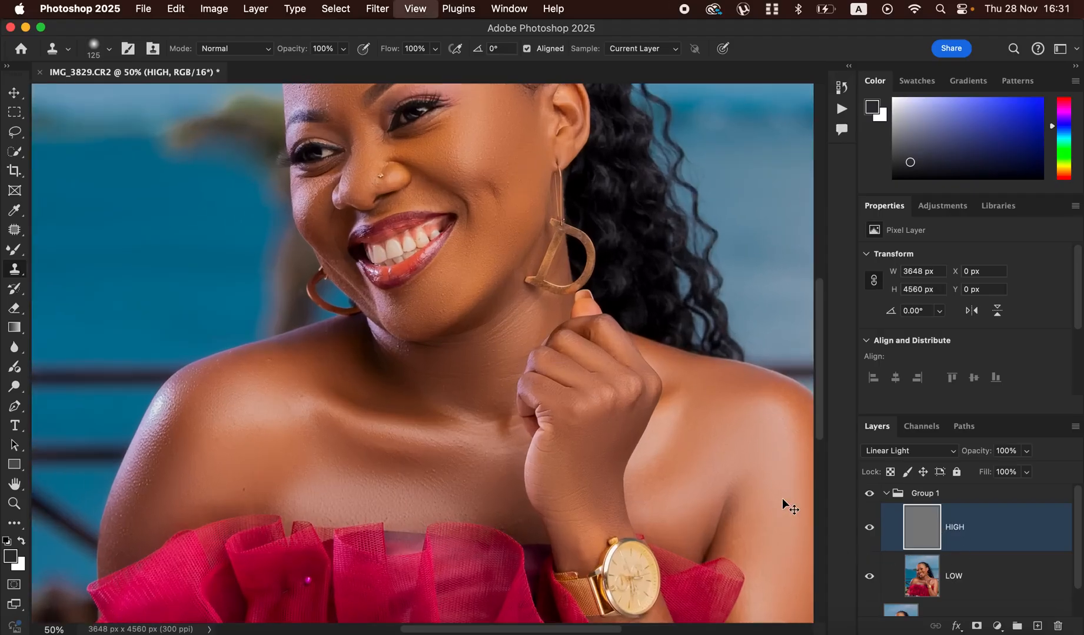
key("super+equal")
key("super+equal")
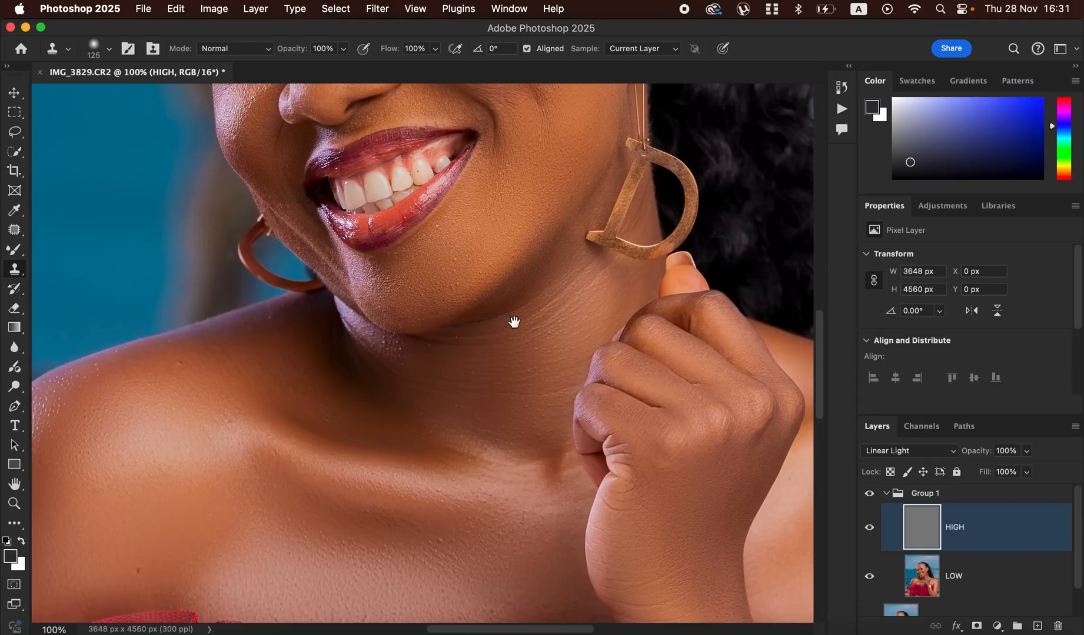
scroll(514, 322, "up", 10)
scroll(548, 434, "up", 1)
key("bracketleft")
key("bracketleft")
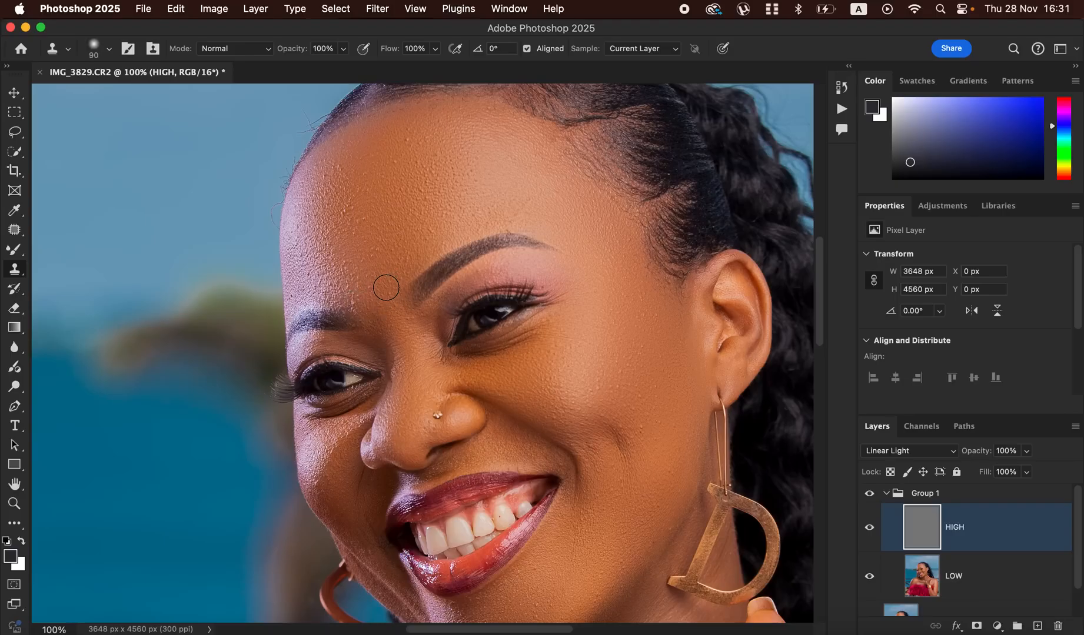
key("bracketleft")
key("bracketleft")
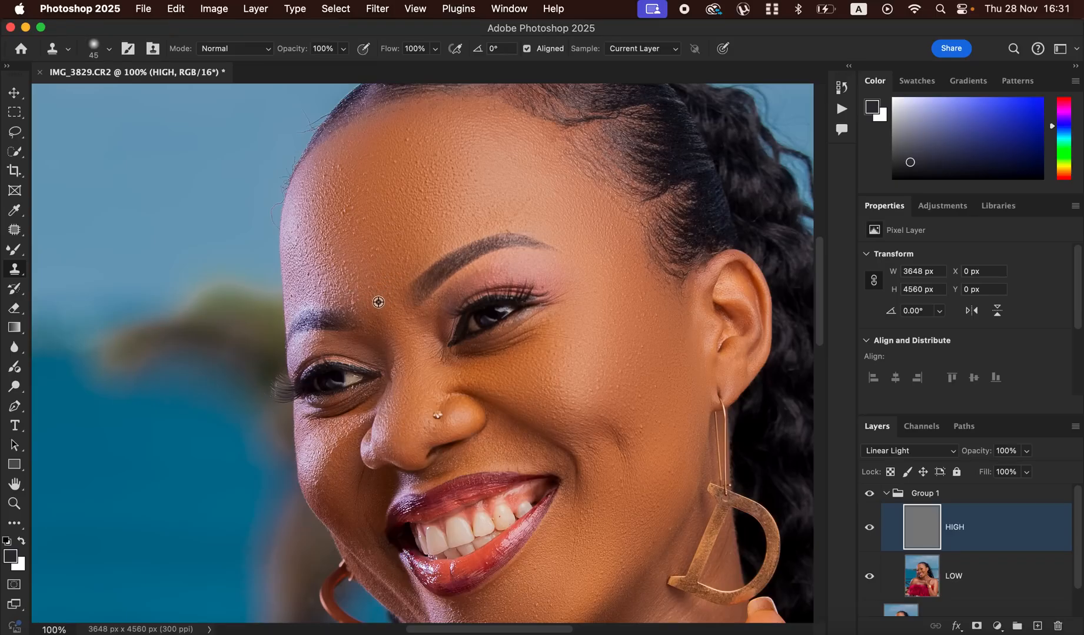
- Clone clean skin texture over the bumps between the eyebrows and across the forehead on the HIGH layer
left_click(374, 298, "alt")
mouse_move(356, 289)
left_mouse_down()
mouse_move(373, 294)
mouse_move(377, 263)
mouse_move(358, 261)
mouse_move(358, 223)
left_mouse_up()
left_click(371, 298, "alt")
left_click(383, 275, "alt")
left_click(382, 270, "alt")
left_click(377, 249, "alt")
left_click(359, 236, "alt")
left_click(396, 178, "alt")
left_click_drag(393, 166, 394, 164)
left_click(406, 151, "alt")
scroll(590, 464, "down", 8)
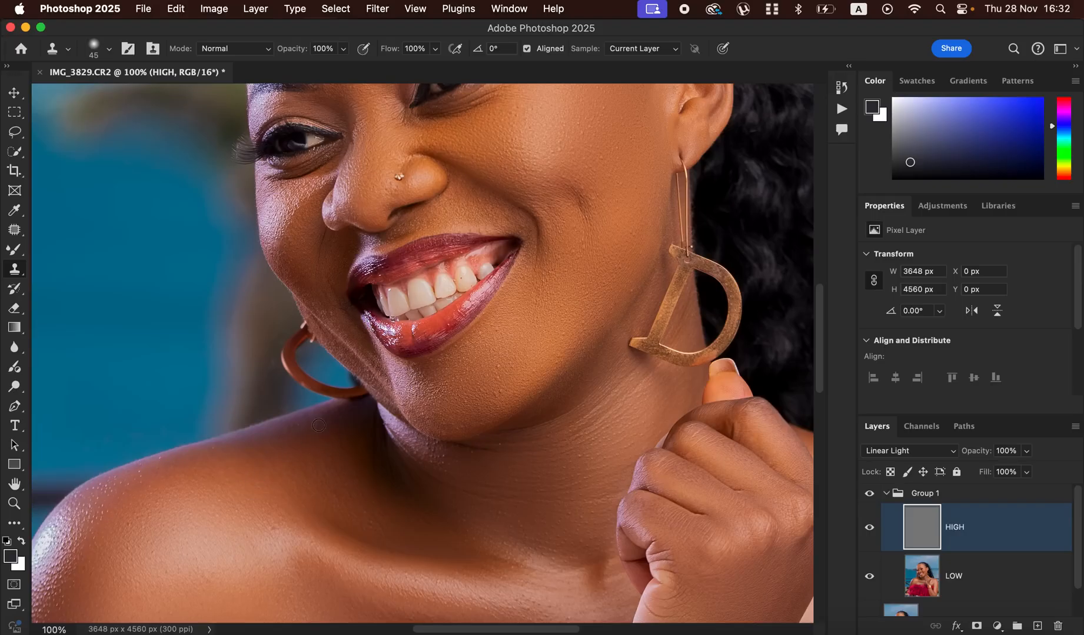
- Collapse Group 1 and add a Hue/Saturation adjustment layer above it
key("super+minus")
key("super+minus")
key("super+minus")
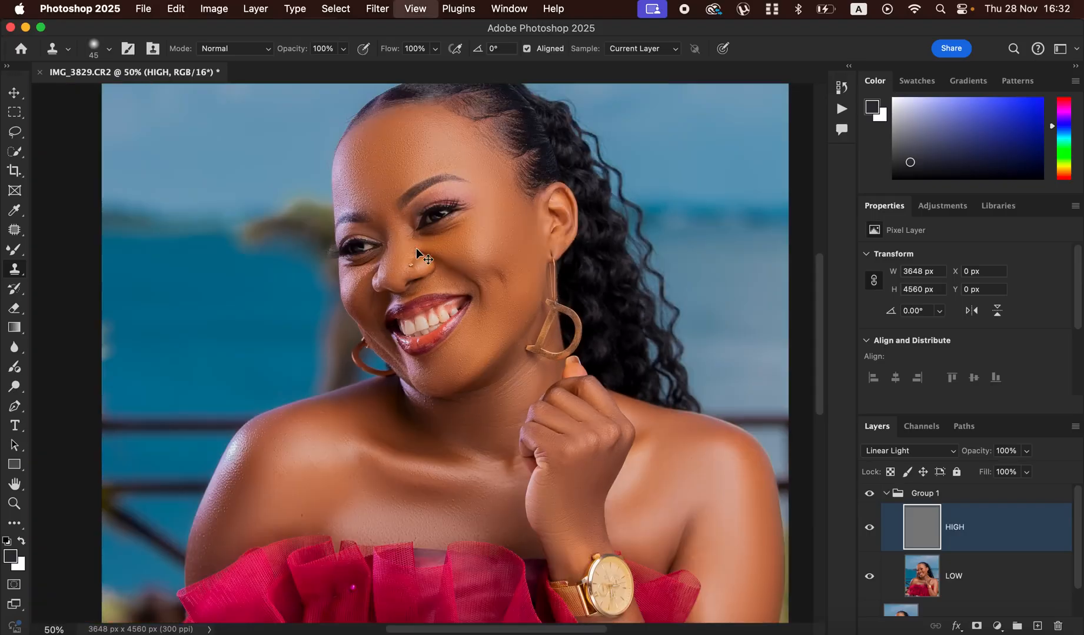
key("super+minus")
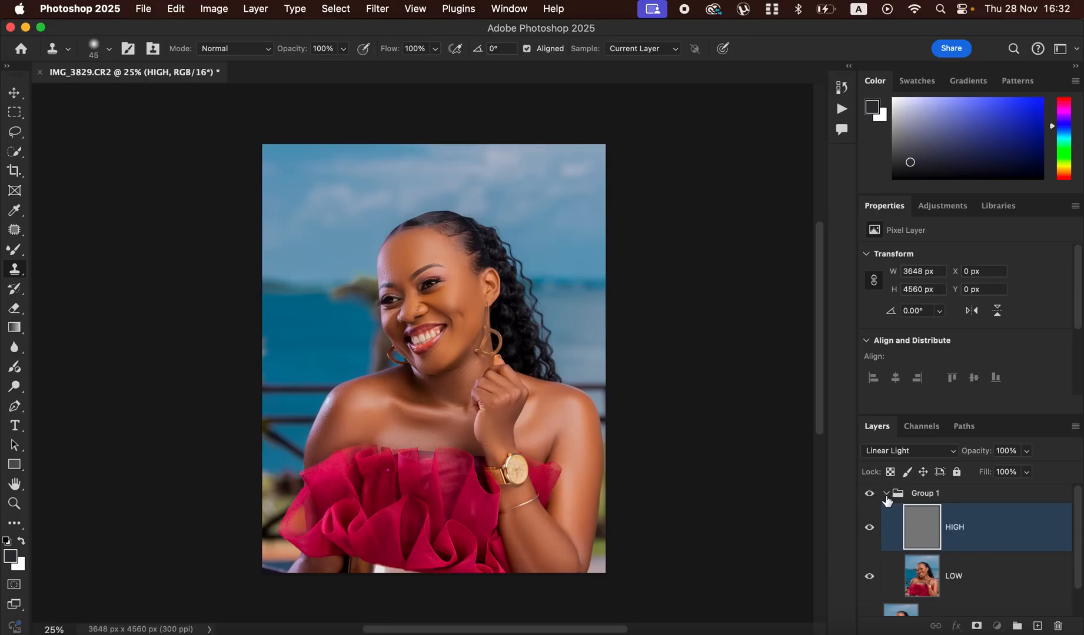
left_click(886, 495)
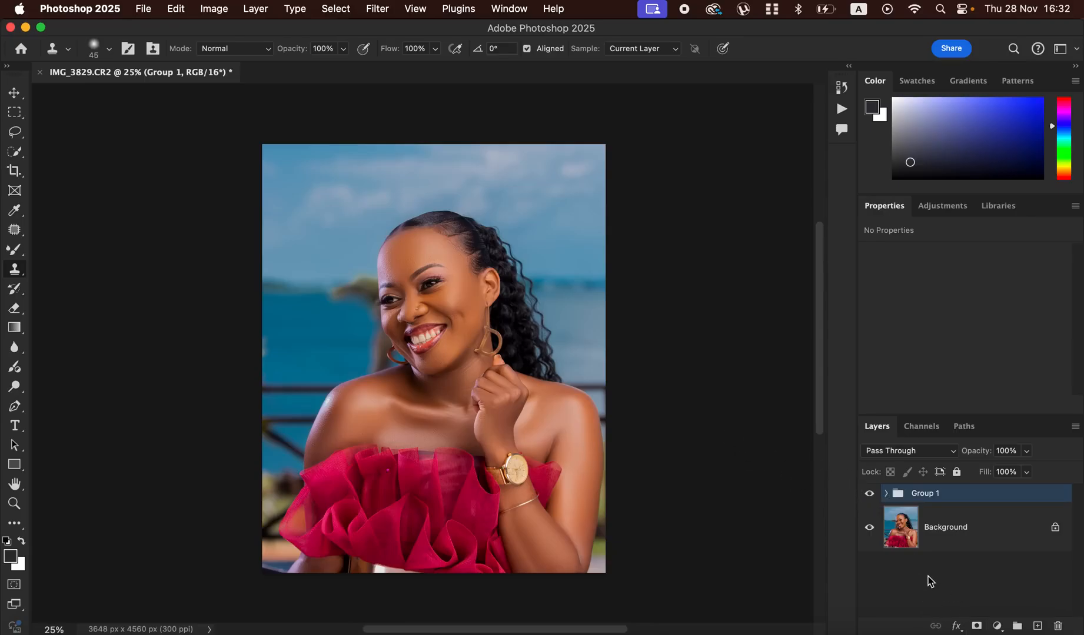
left_click(997, 625)
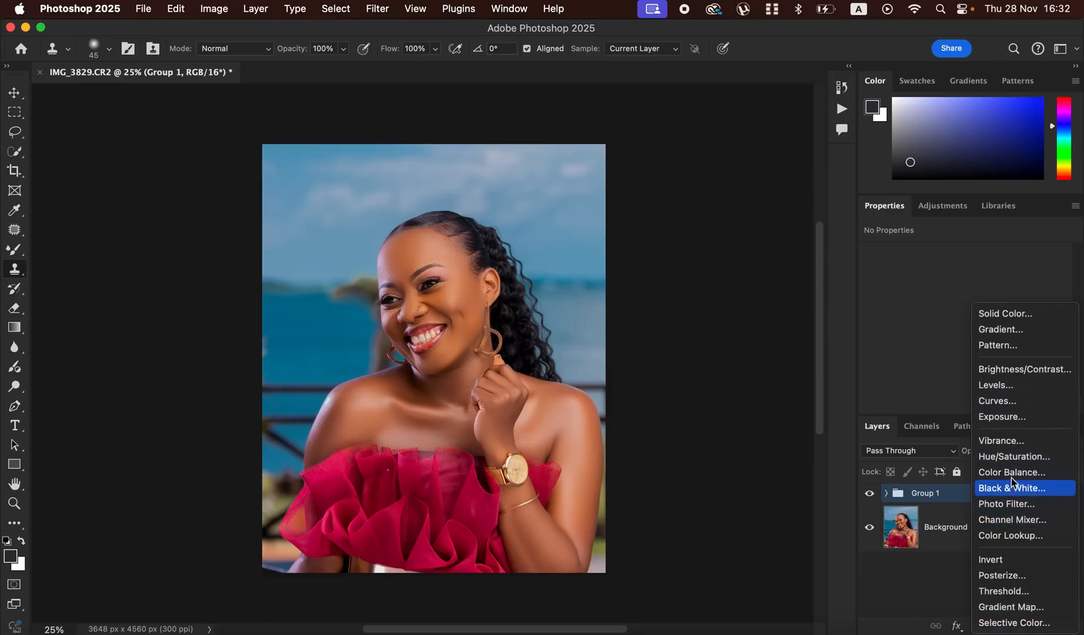
left_click(1010, 458)
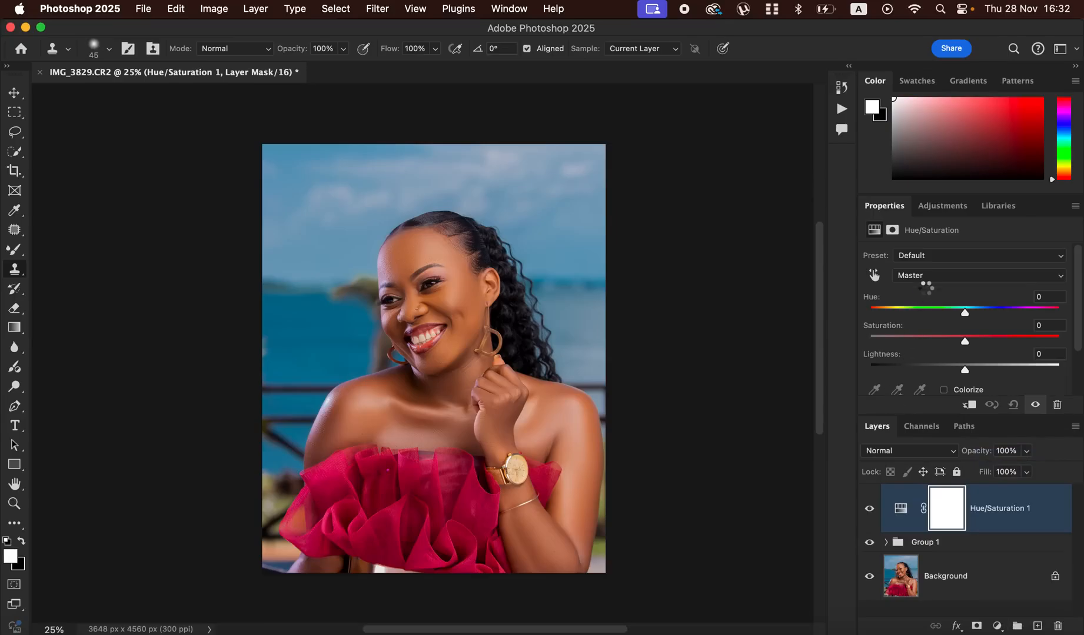
- Set the lightness of the Reds to -3 in the Hue/Saturation adjustment and compare the image with and without it
left_click(935, 278)
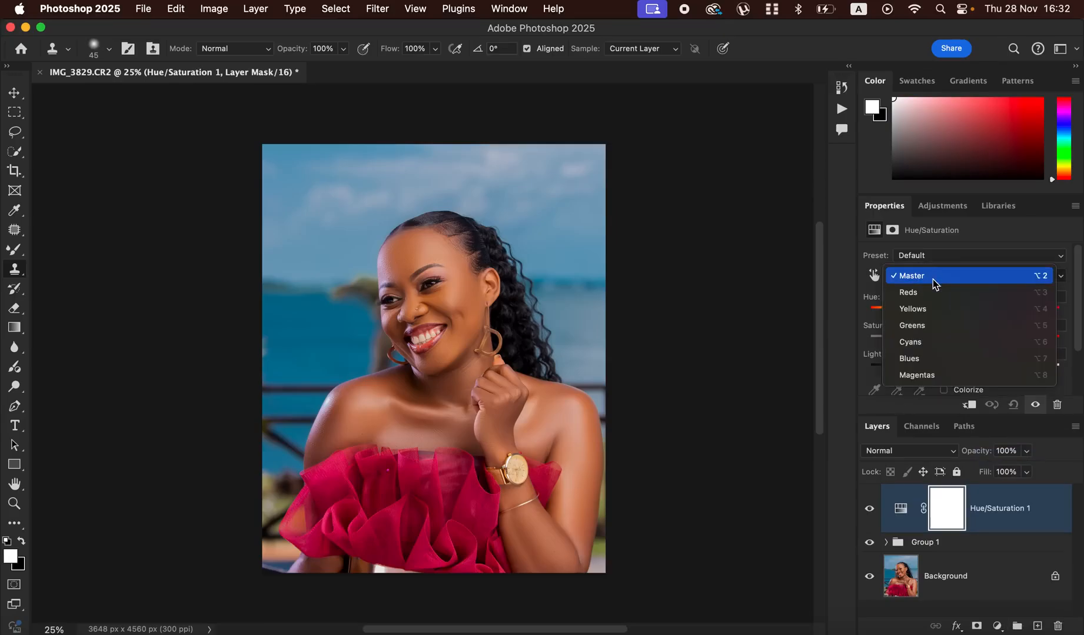
left_click(934, 292)
left_click_drag(967, 369, 962, 369)
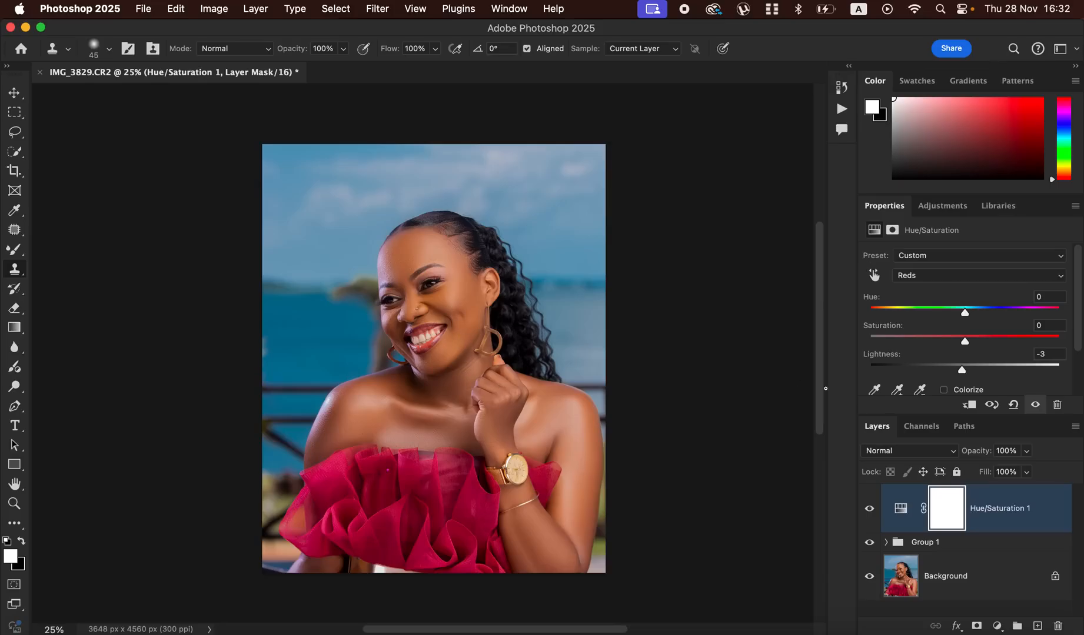
left_click(869, 510)
- Add a Black & White adjustment layer above Hue/Saturation 1, blended as Multiply at 10% opacity
left_click(996, 627)
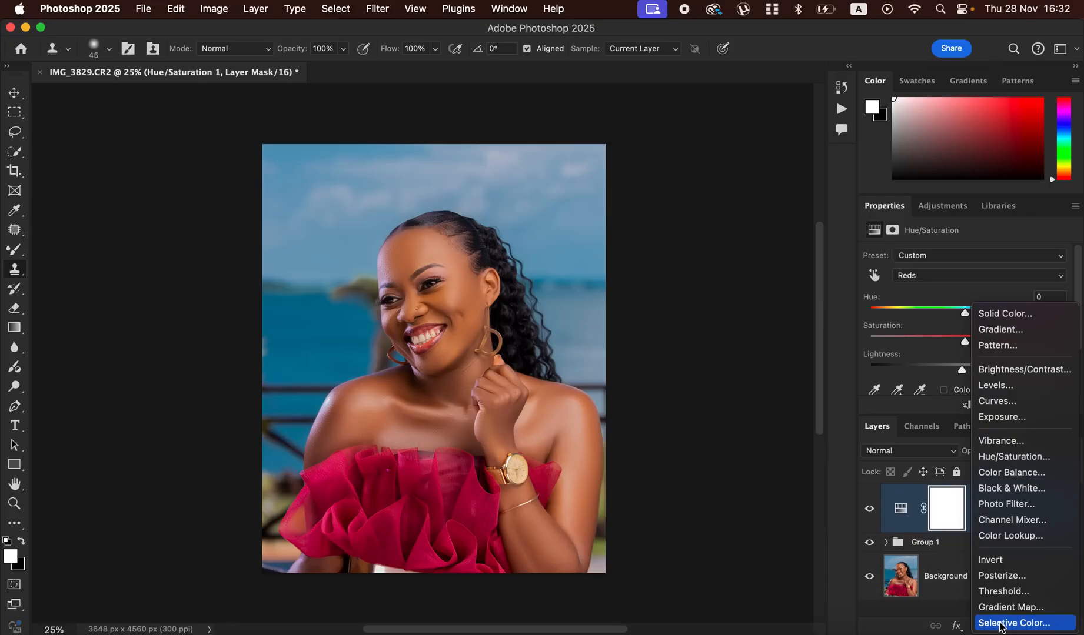
left_click(1010, 493)
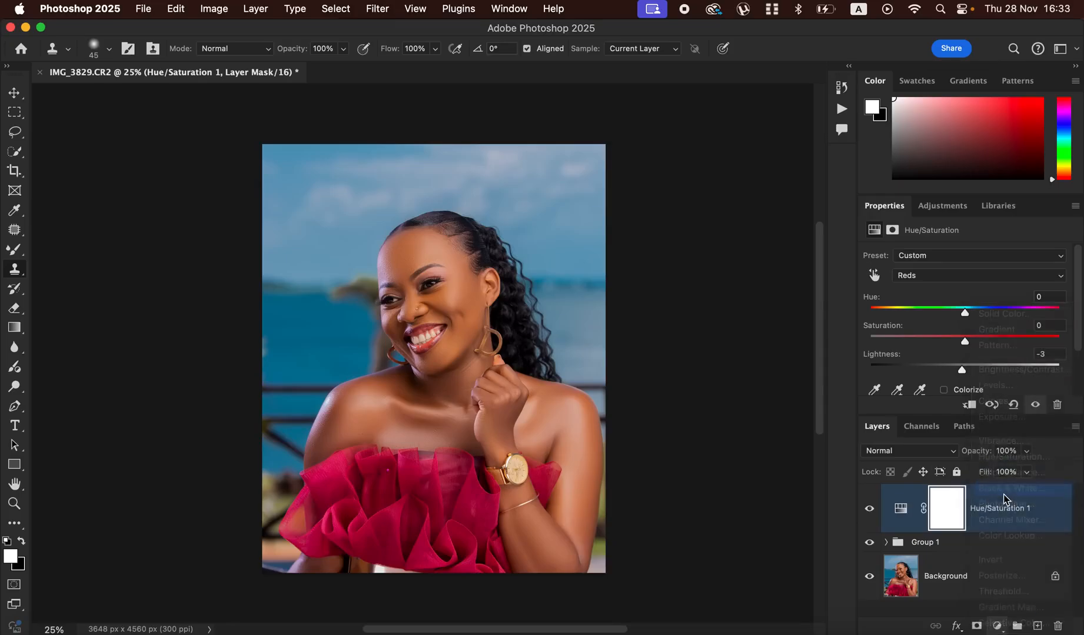
left_click(906, 452)
left_click(899, 509)
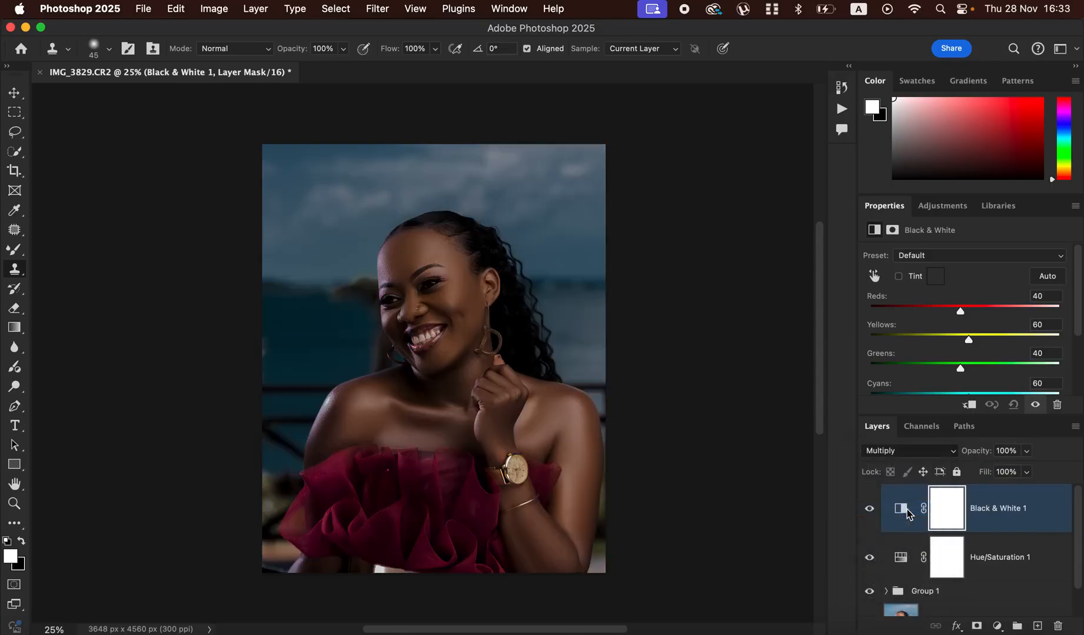
left_click(1026, 452)
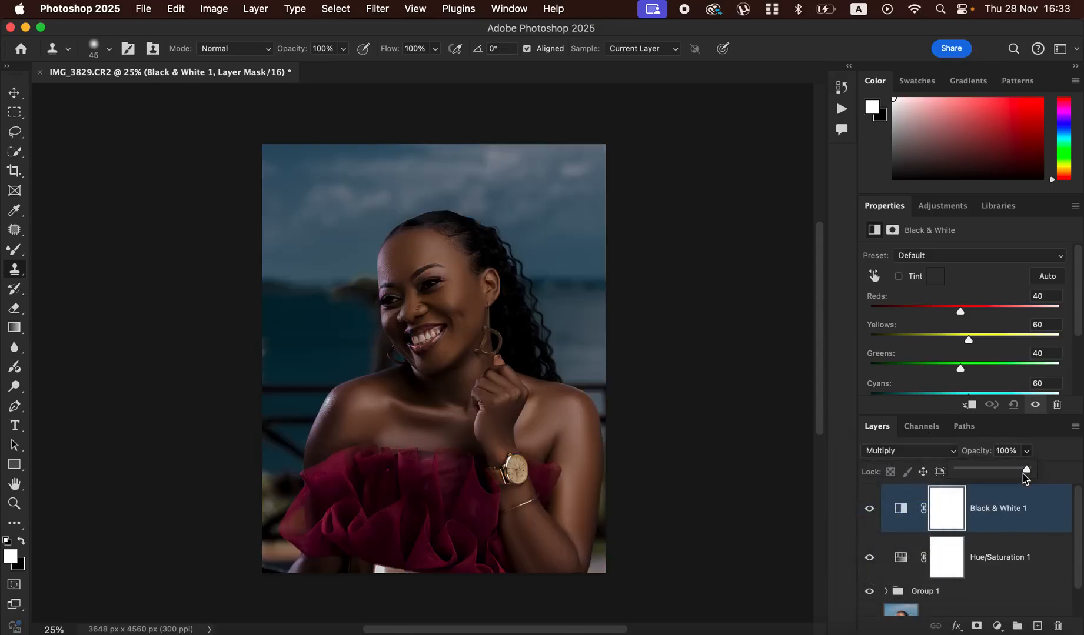
left_click_drag(987, 470, 967, 472)
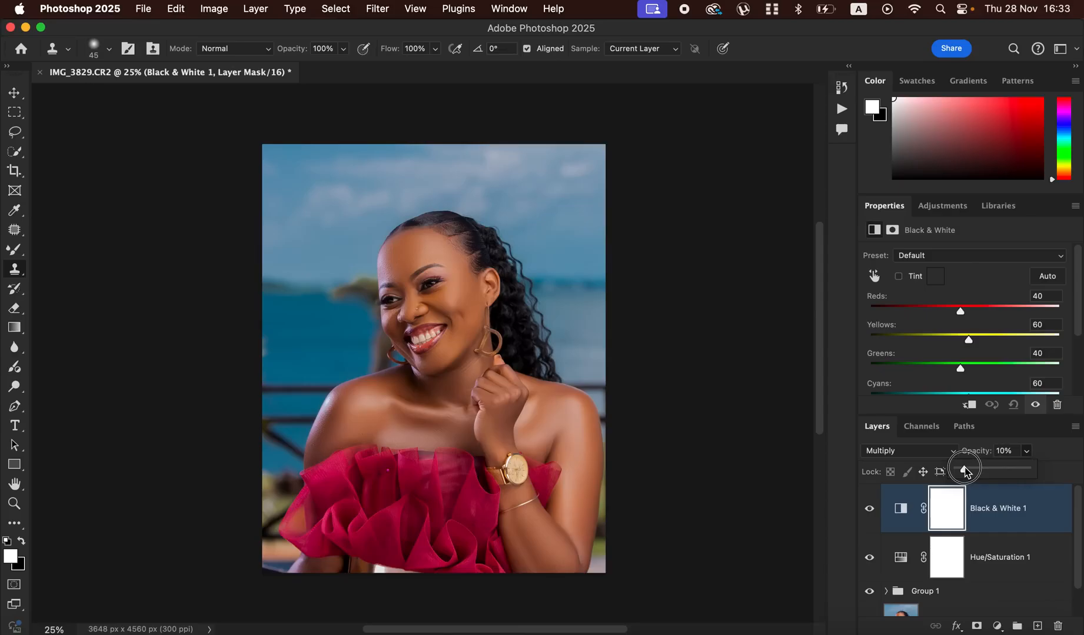
left_click_drag(966, 472, 967, 471)
- Add another Hue/Saturation adjustment layer on top with Master saturation at -74, and invert its mask to black
left_click(997, 627)
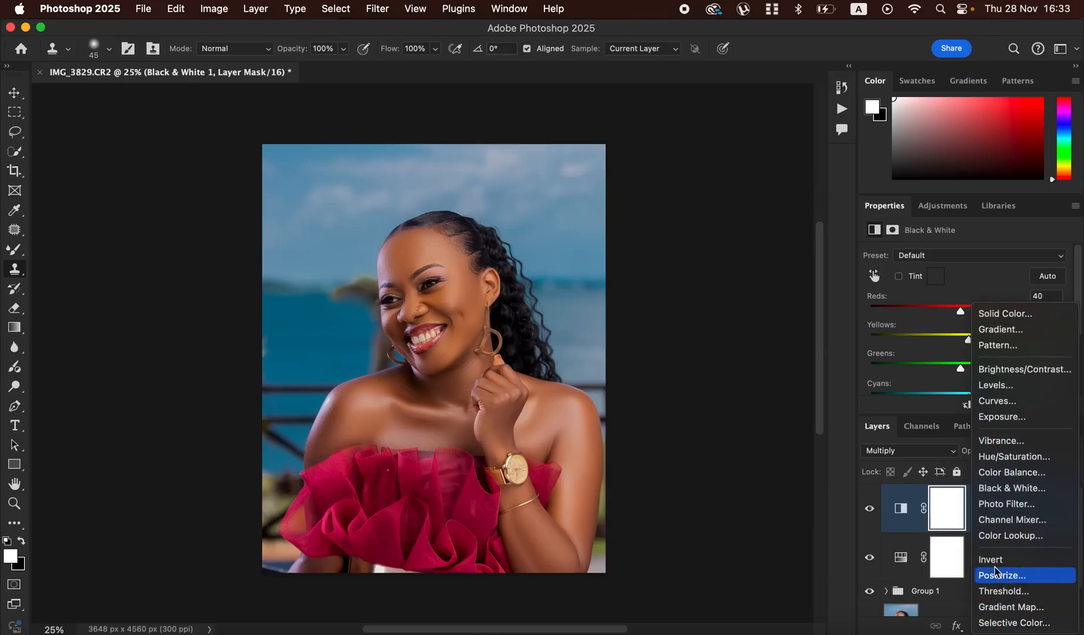
left_click(992, 453)
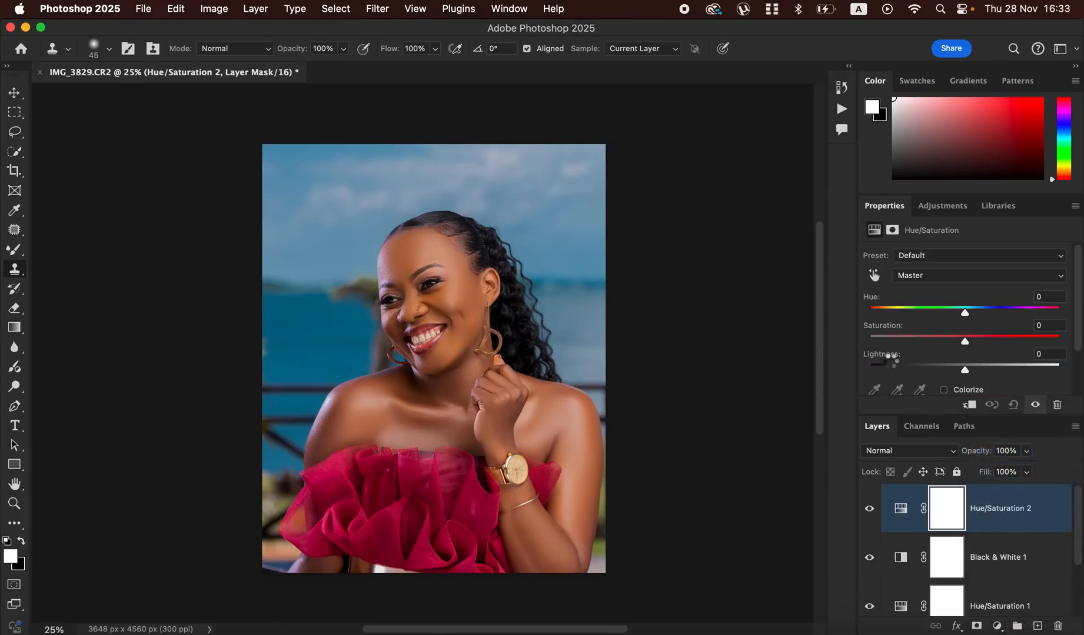
left_click(921, 277)
left_click(929, 278)
left_click_drag(955, 342, 894, 342)
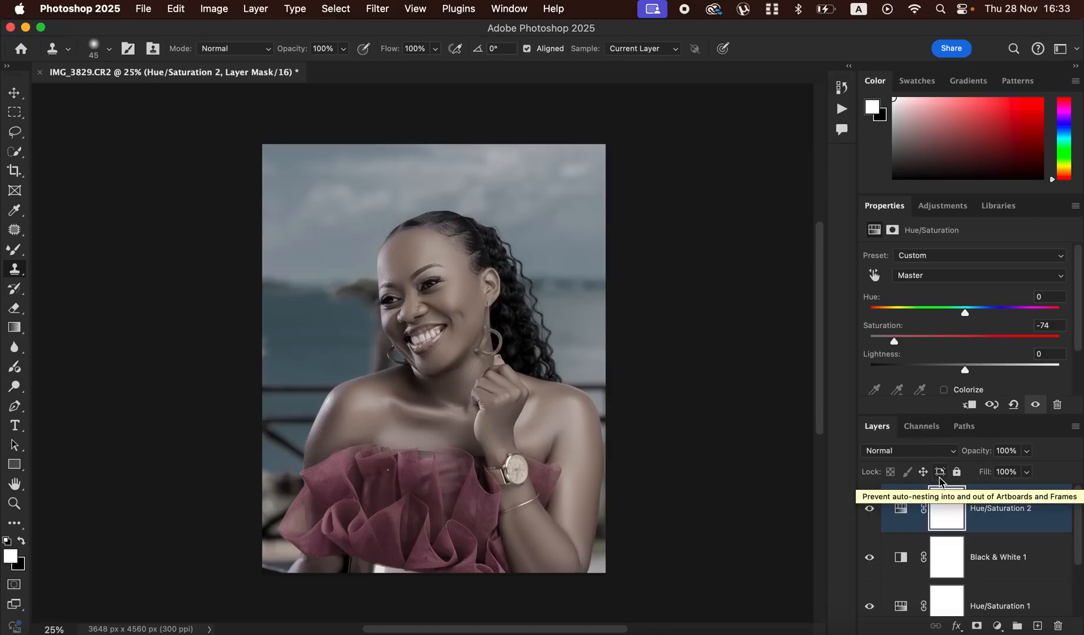
key("super+i")
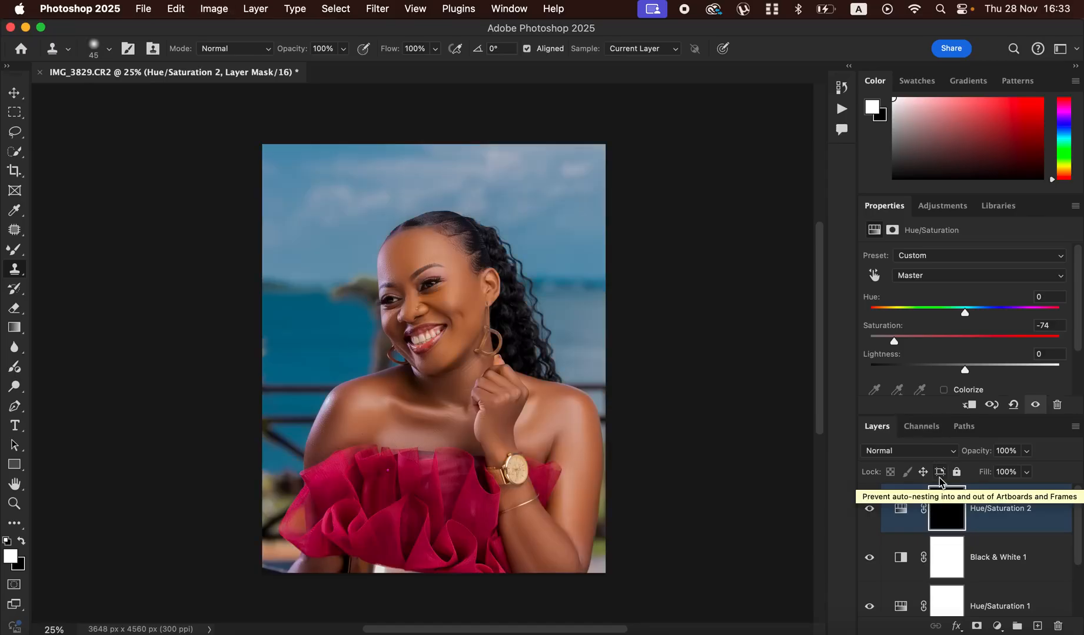
- Activate the regular Brush tool for painting on the mask around the mouth and check its Soft Round tip with 0% hardness
key("super+equal")
key("super+equal")
key("super+equal")
key("super+equal")
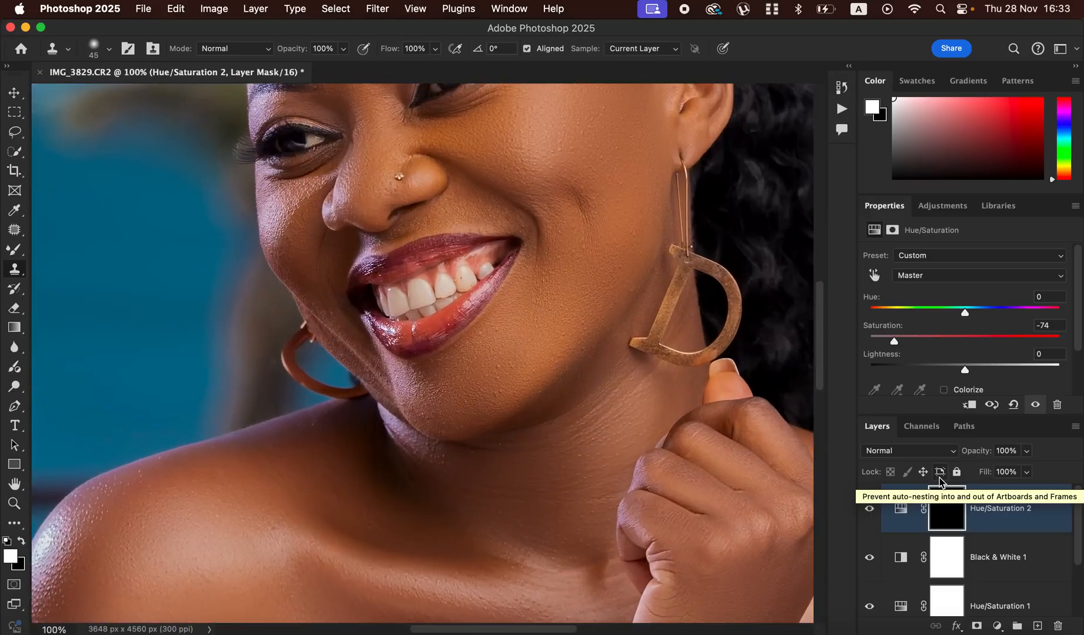
key("super+equal")
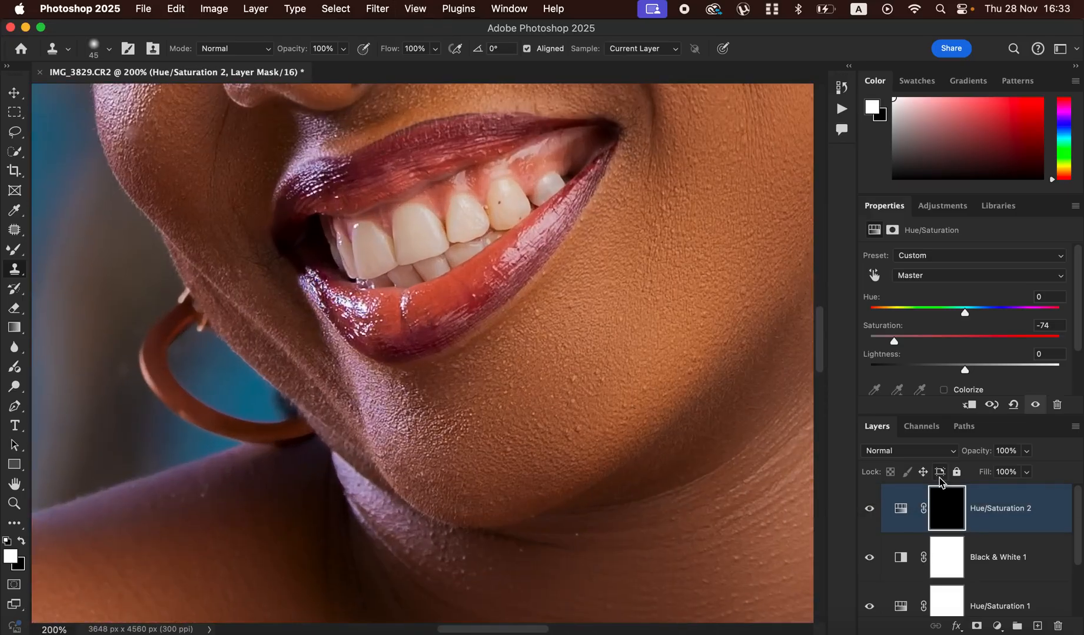
left_click(17, 250)
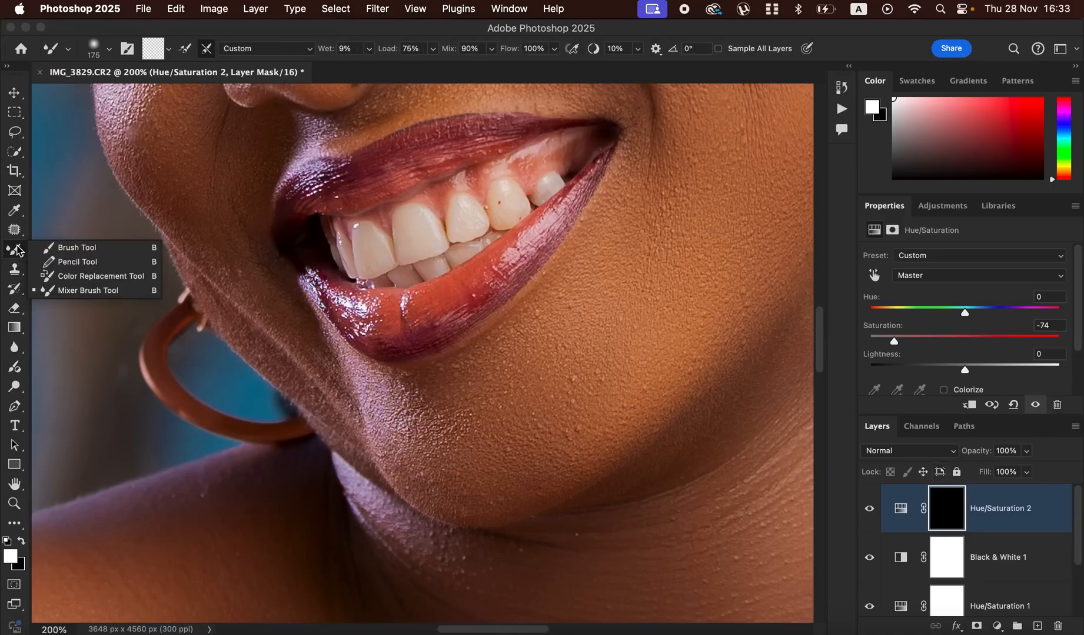
left_click(77, 247)
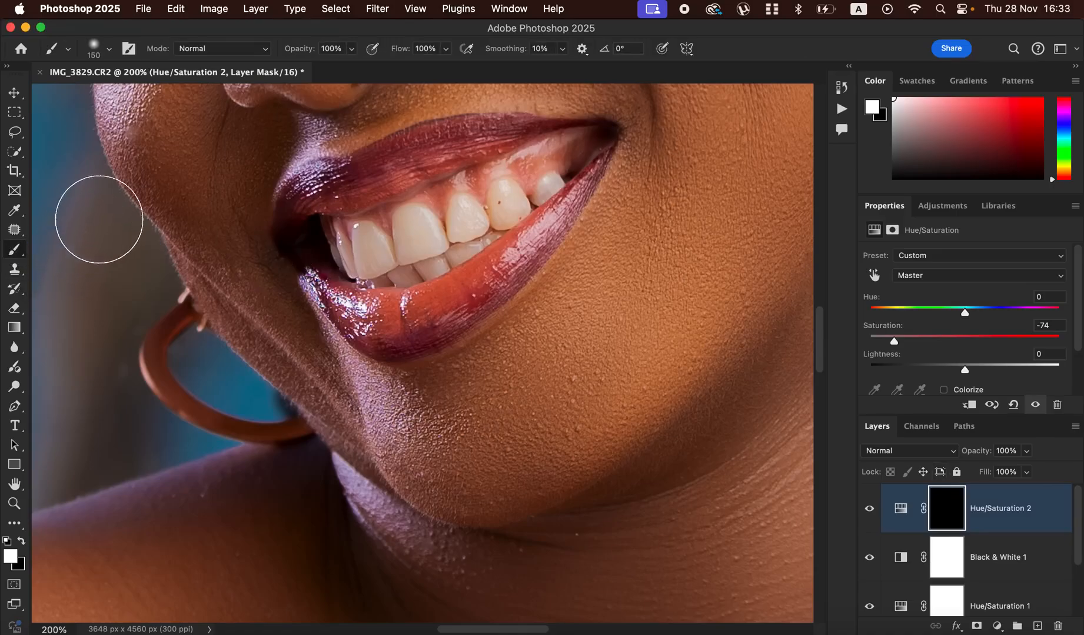
left_click(109, 48)
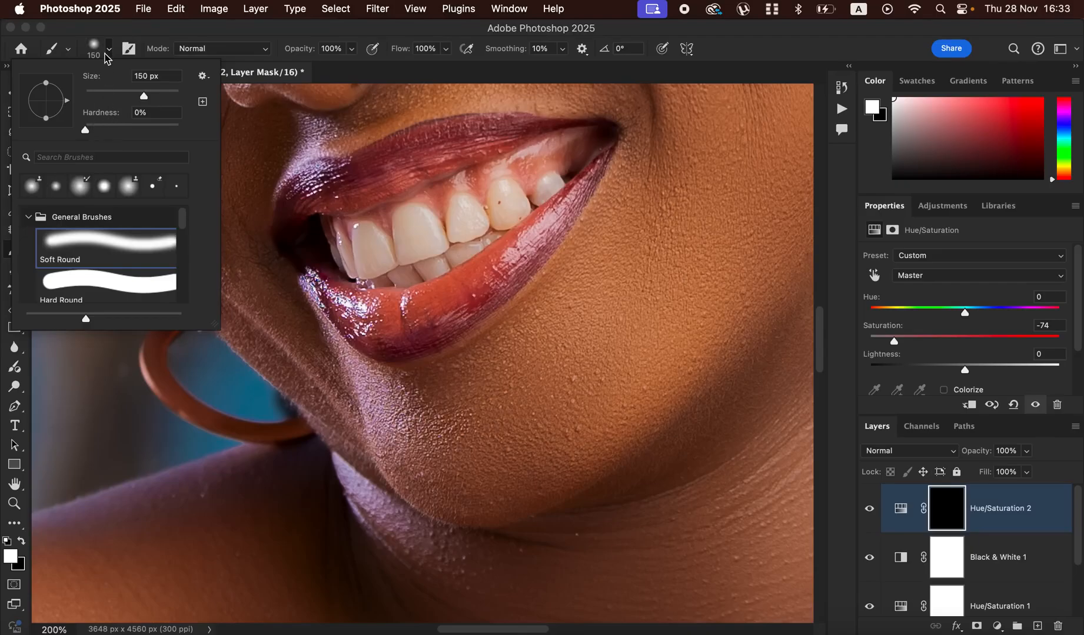
left_click(109, 60)
left_click(109, 50)
left_click(110, 51)
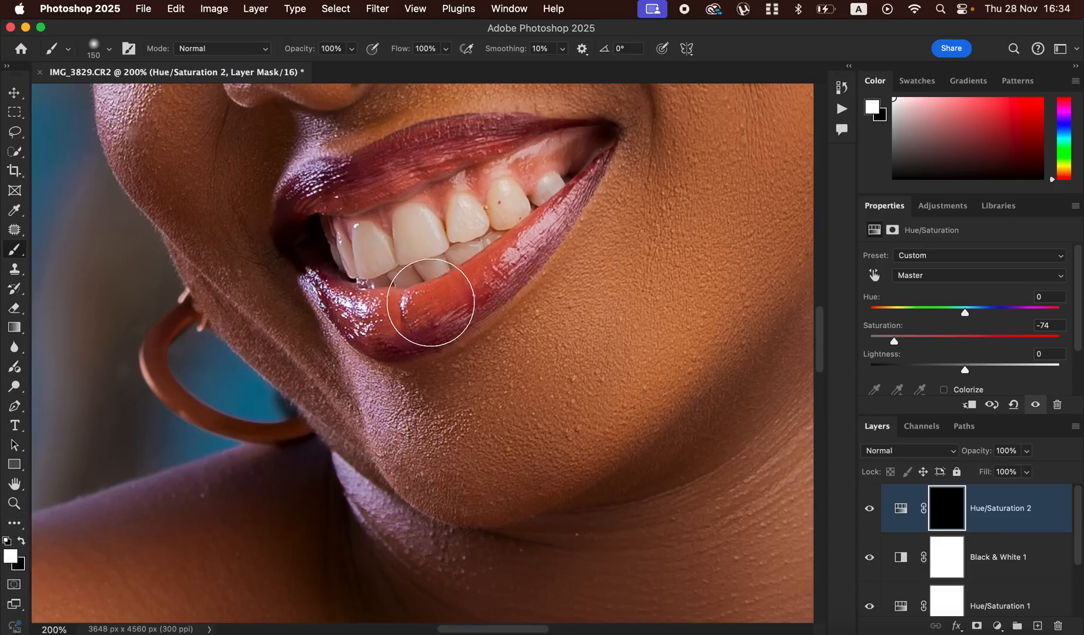
- Paint the teeth white on the Hue/Saturation 2 mask with a 30 px brush, and touch up the edges with black
left_click(22, 543)
left_click(23, 543)
left_click(21, 542)
left_click(21, 541)
left_click(22, 542)
left_click(22, 541)
key("bracketleft")
key("bracketleft")
key("bracketleft")
key("bracketleft")
key("bracketleft")
key("bracketleft")
key("bracketleft")
key("bracketleft")
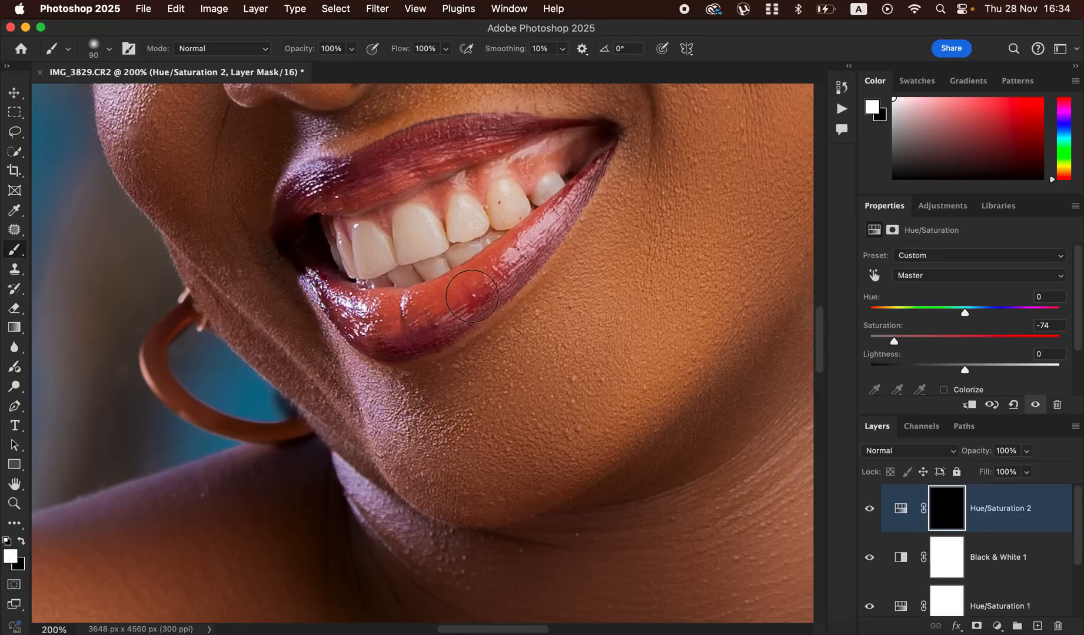
key("bracketleft")
mouse_move(369, 245)
left_mouse_down()
mouse_move(349, 262)
mouse_move(342, 245)
mouse_move(364, 270)
mouse_move(400, 272)
mouse_move(387, 253)
mouse_move(393, 267)
mouse_move(407, 242)
mouse_move(434, 241)
mouse_move(415, 262)
mouse_move(437, 267)
mouse_move(397, 270)
mouse_move(417, 274)
mouse_move(428, 262)
mouse_move(421, 224)
mouse_move(403, 243)
mouse_move(399, 223)
mouse_move(444, 238)
mouse_move(478, 219)
mouse_move(474, 209)
mouse_move(490, 224)
mouse_move(513, 206)
mouse_move(507, 196)
mouse_move(510, 211)
mouse_move(553, 195)
mouse_move(552, 186)
mouse_move(471, 245)
mouse_move(442, 254)
mouse_move(412, 227)
mouse_move(408, 244)
mouse_move(373, 255)
mouse_move(424, 249)
left_mouse_up()
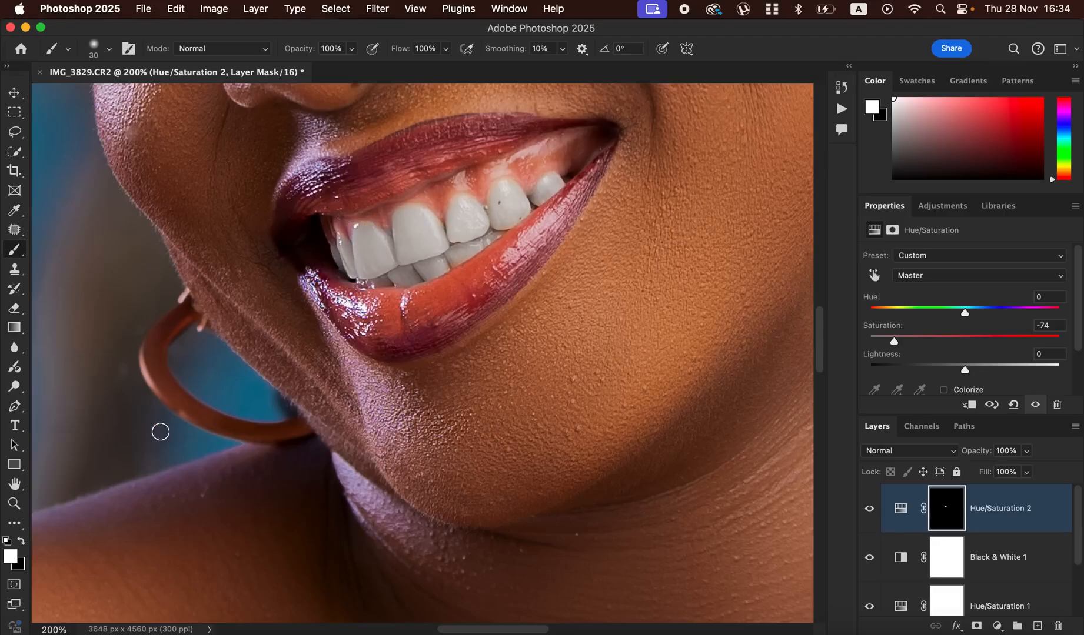
left_click(22, 541)
left_click_drag(363, 252, 385, 245)
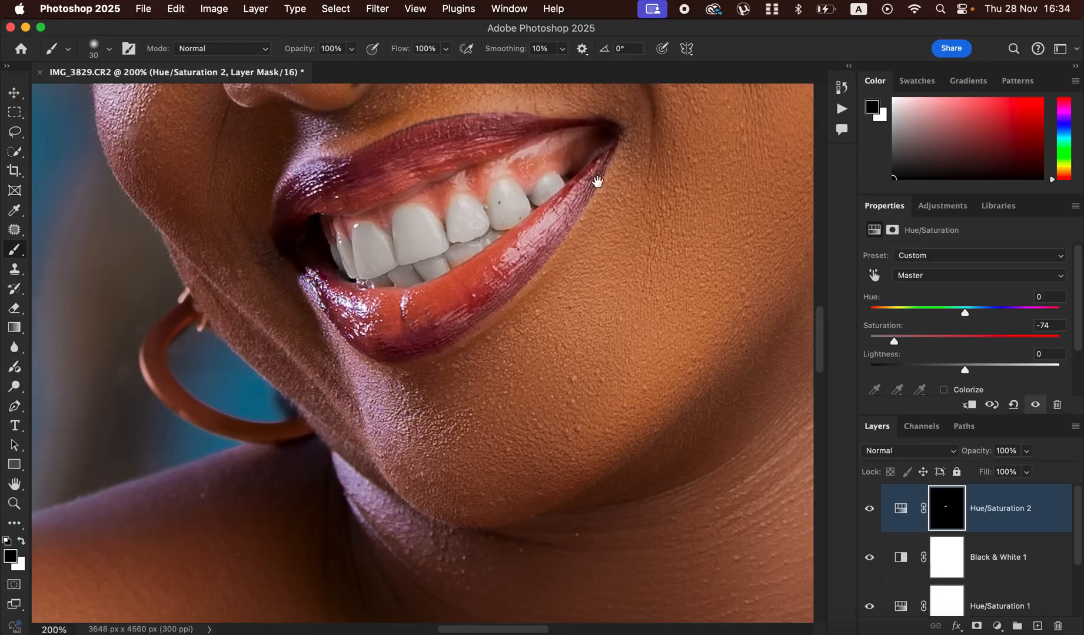
- Paint white over both eyes on the Hue/Saturation 2 mask to desaturate the eye whites
left_click_drag(597, 181, 600, 319)
scroll(600, 318, "up", 5)
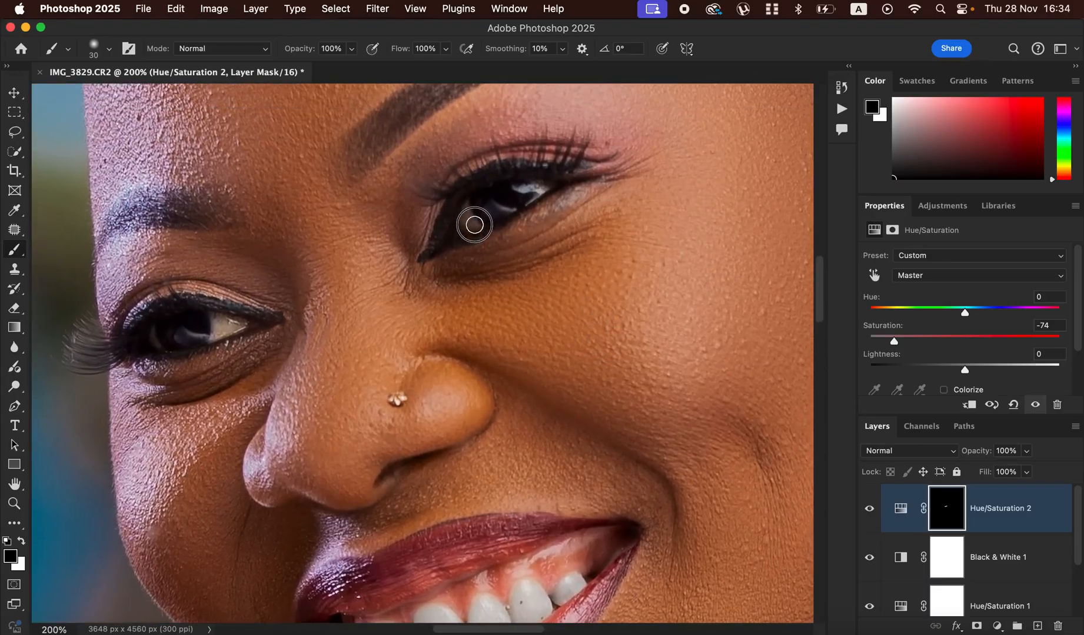
key("x")
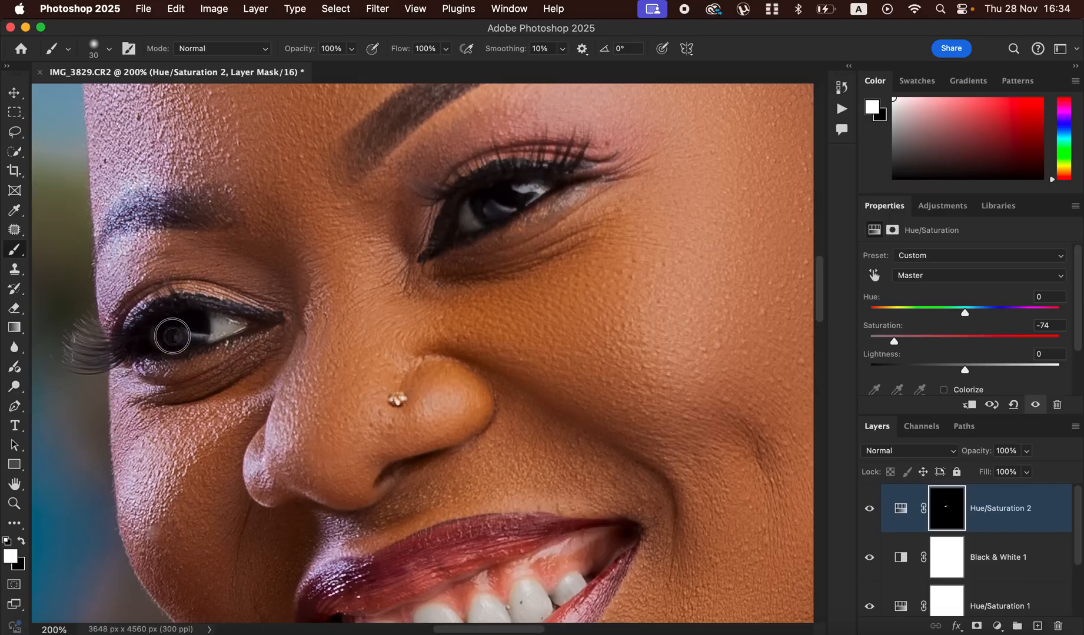
left_click_drag(153, 339, 216, 317)
key("super+minus")
key("super+minus")
key("super+minus")
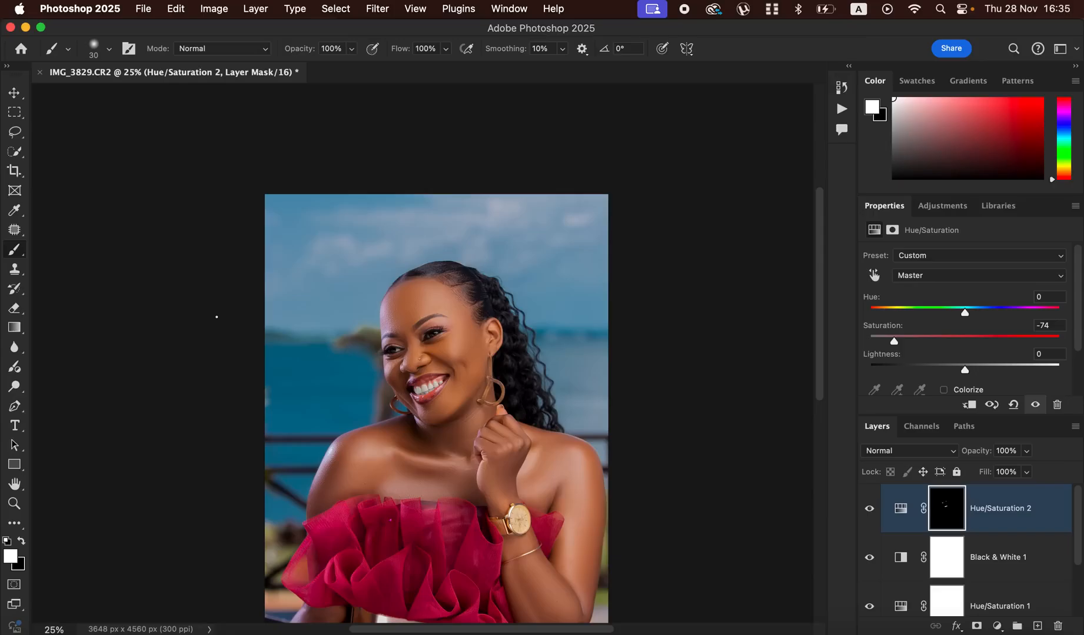
- Try a JPG export of the portrait with quality 7 and Bicubic Sharper resampling, and leave it without saving
left_click(142, 8)
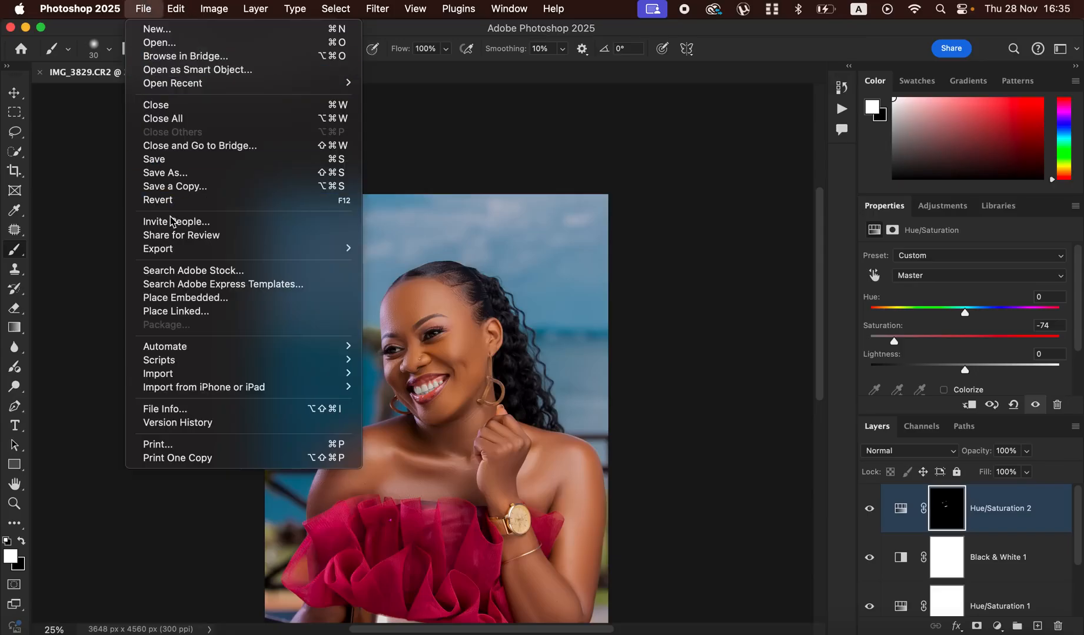
mouse_move(277, 247)
left_click(442, 264)
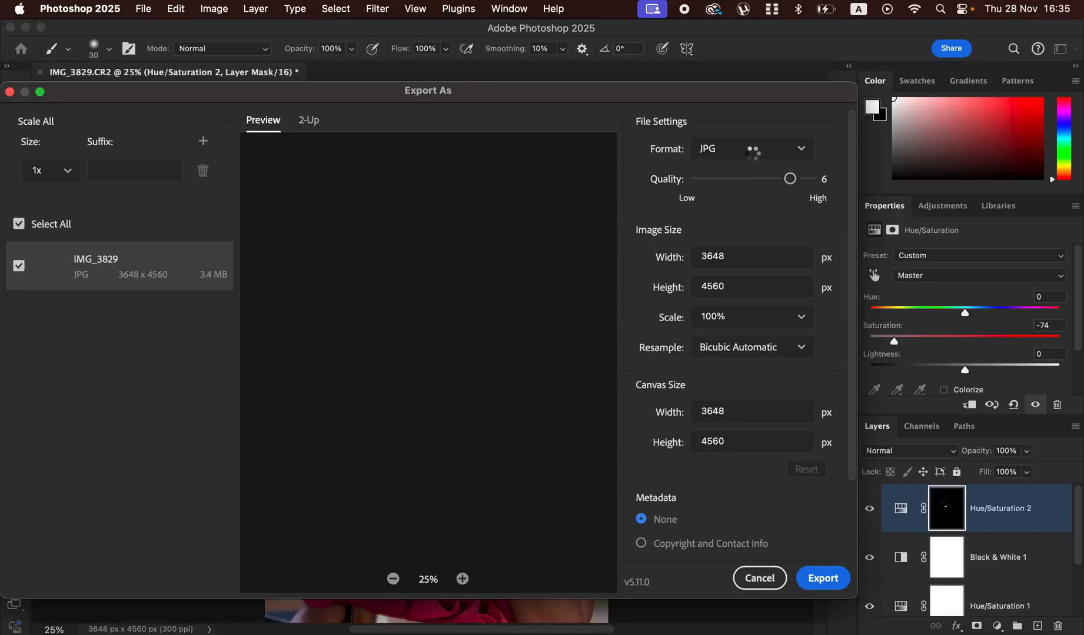
left_click(810, 180)
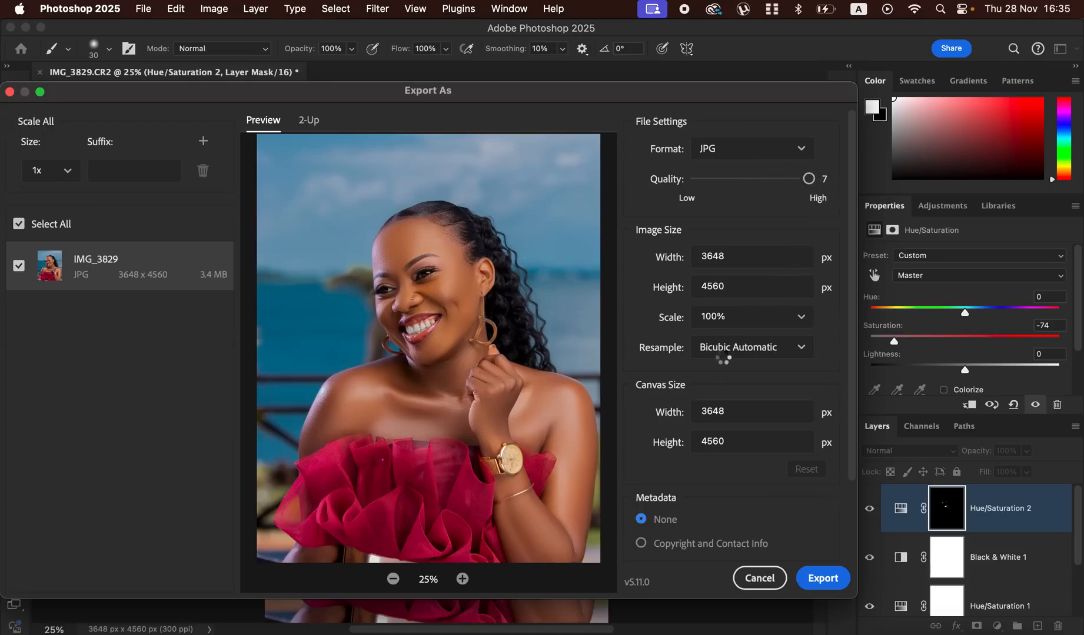
left_click(739, 353)
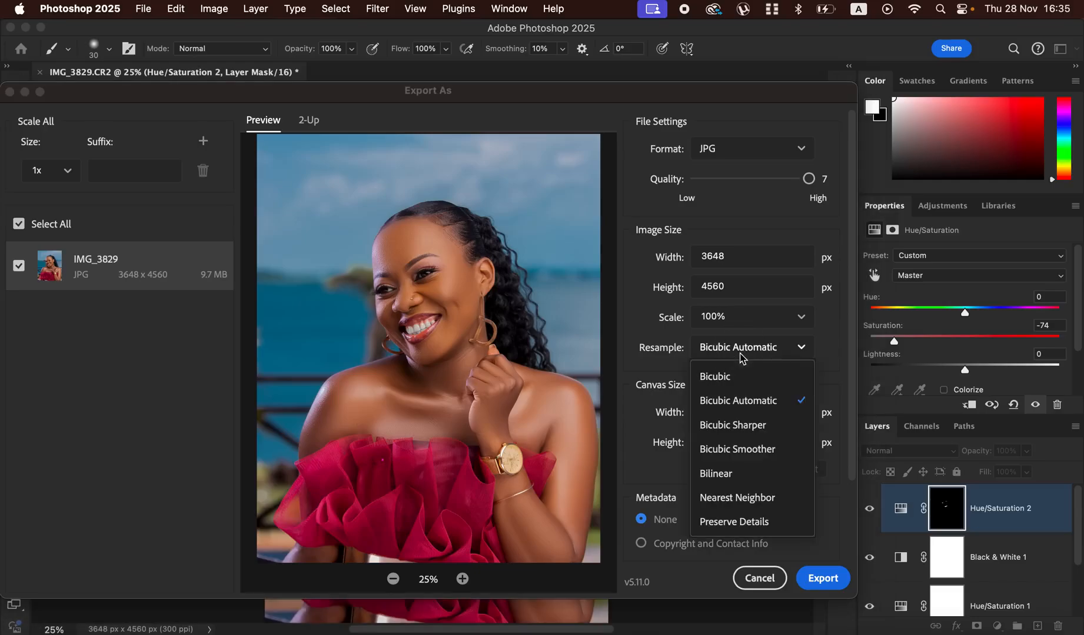
left_click(740, 423)
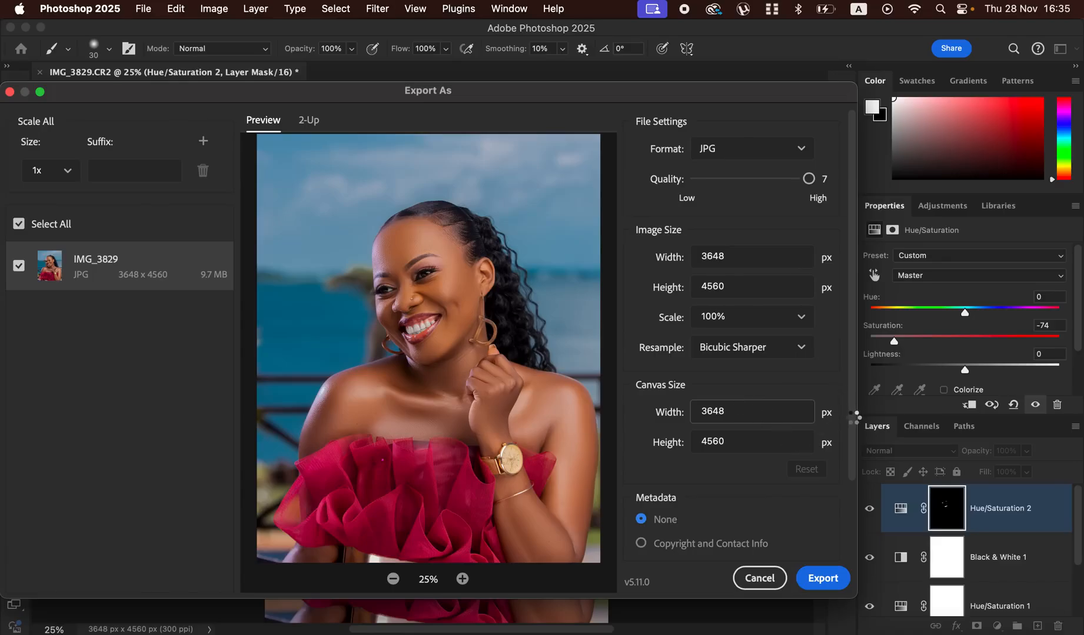
scroll(850, 450, "down", 4)
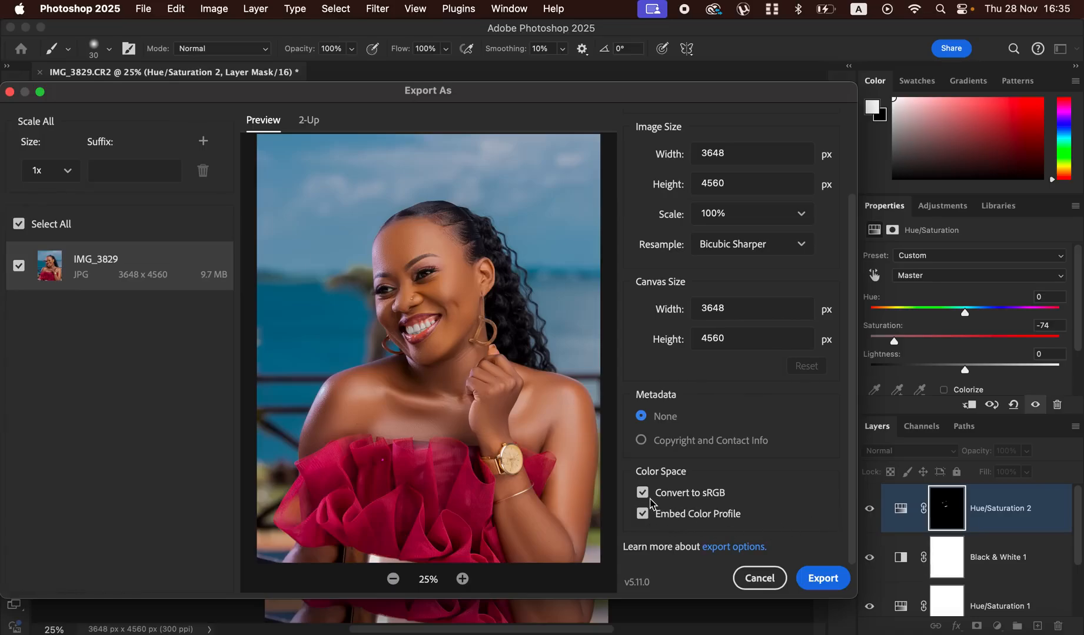
left_click(819, 579)
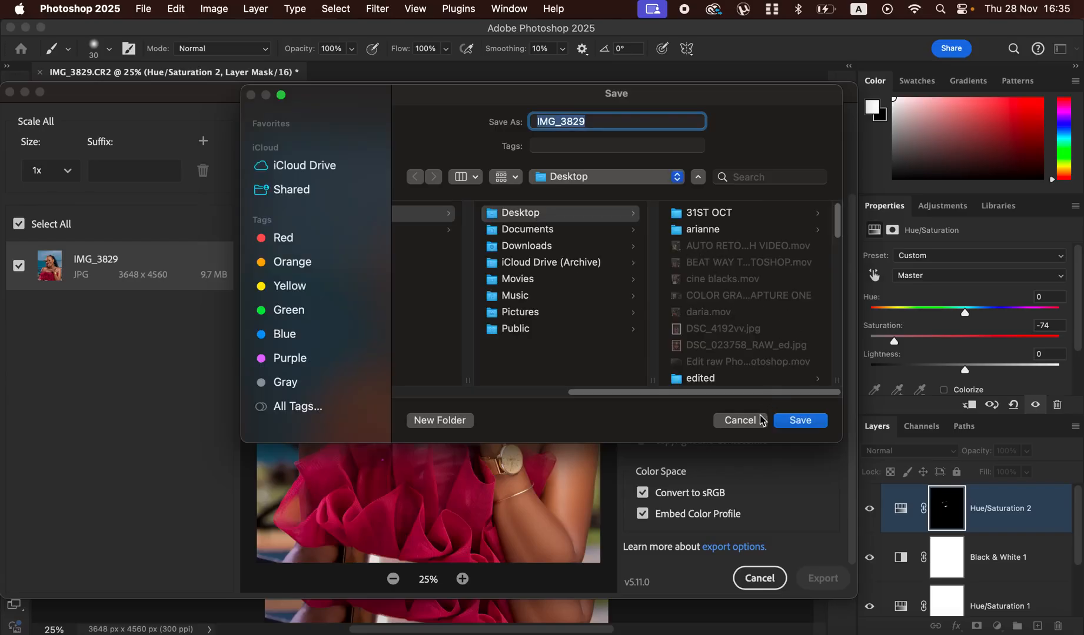
left_click(740, 420)
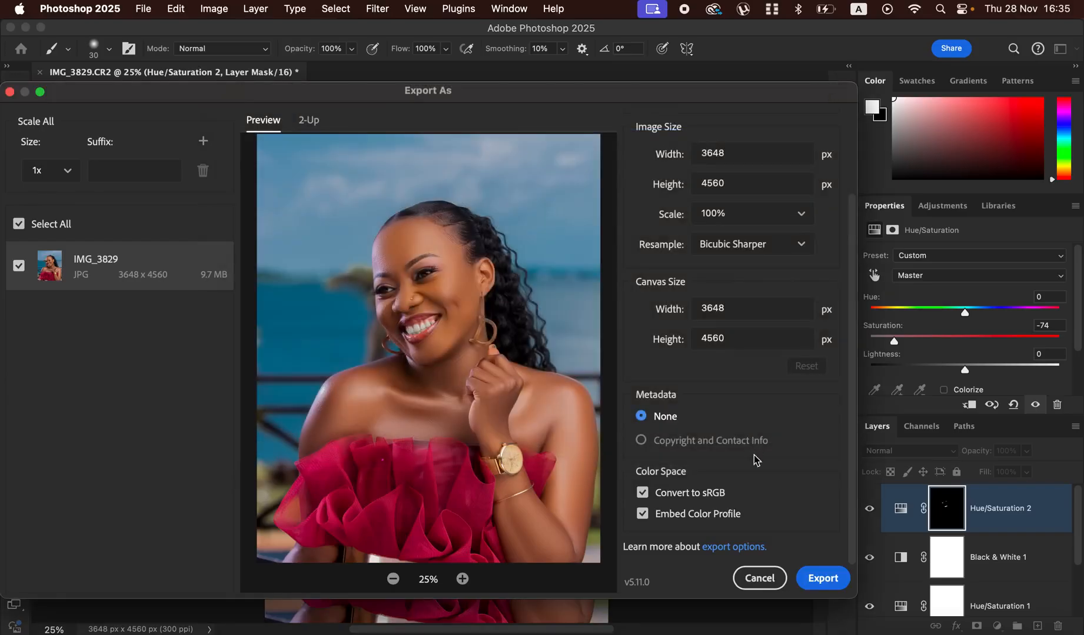
left_click(759, 578)
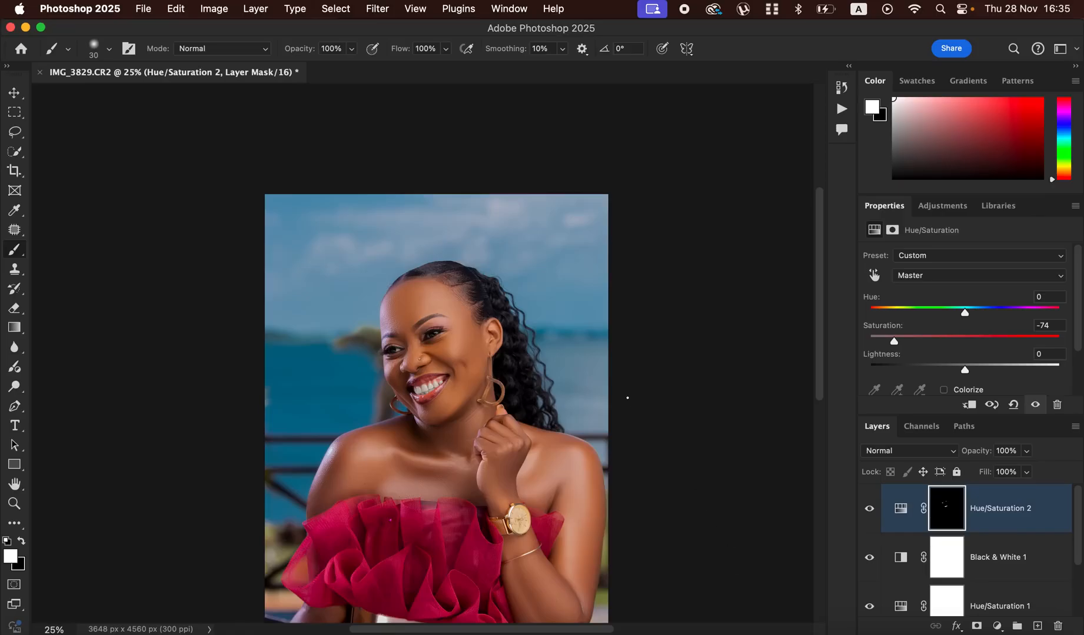